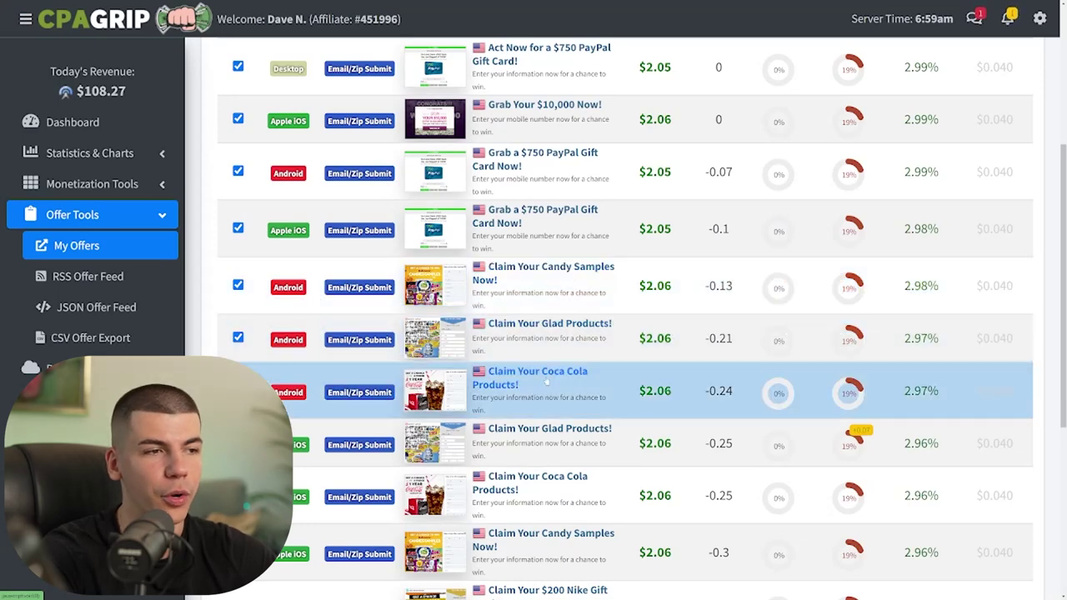
- Examine the payouts of the Email/Zip Submit offers in the offer list, including the $200 Nike gift card offer
scroll(596, 367, down, 3)
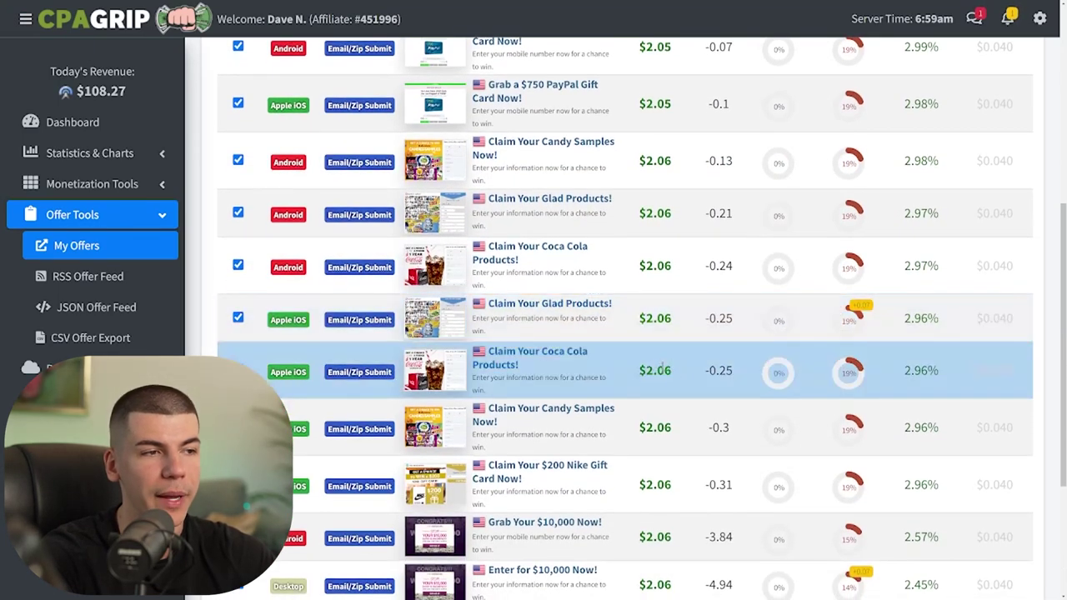
click(636, 370)
scroll(543, 398, down, 2)
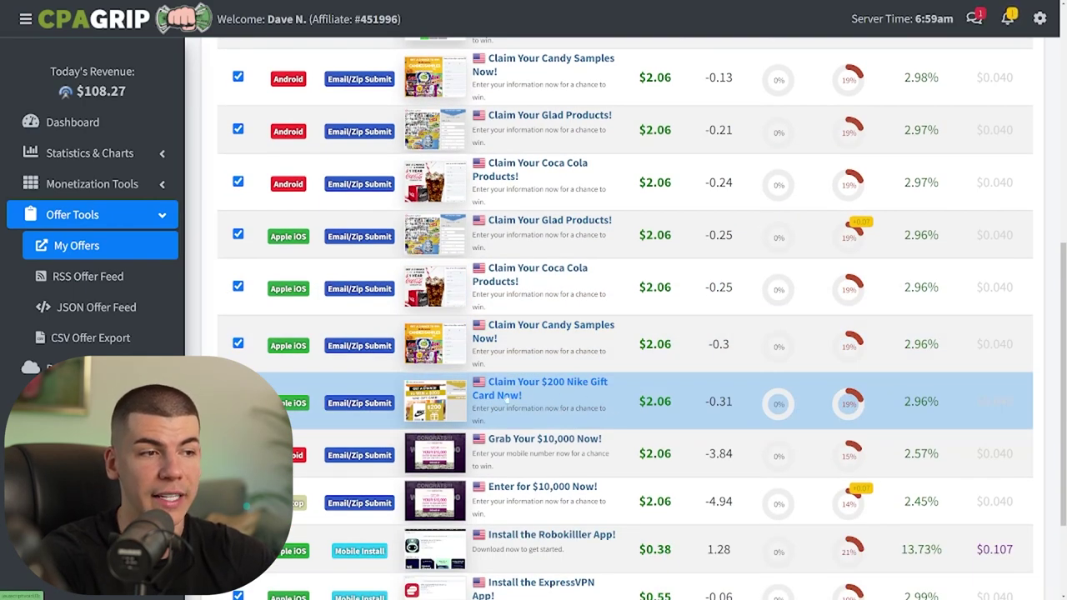
double_click(627, 403)
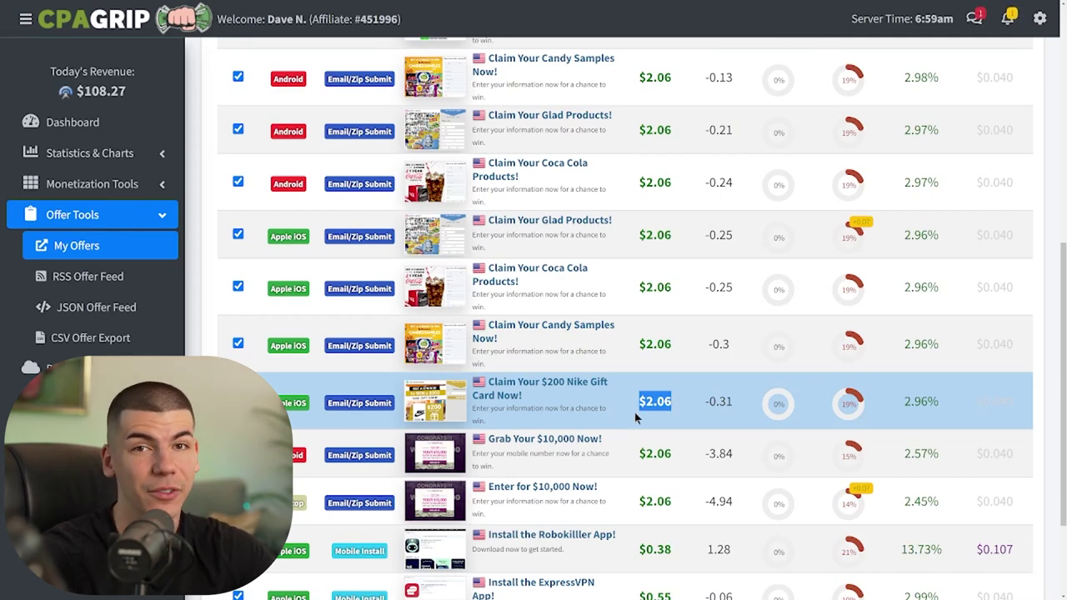
scroll(635, 417, up, 5)
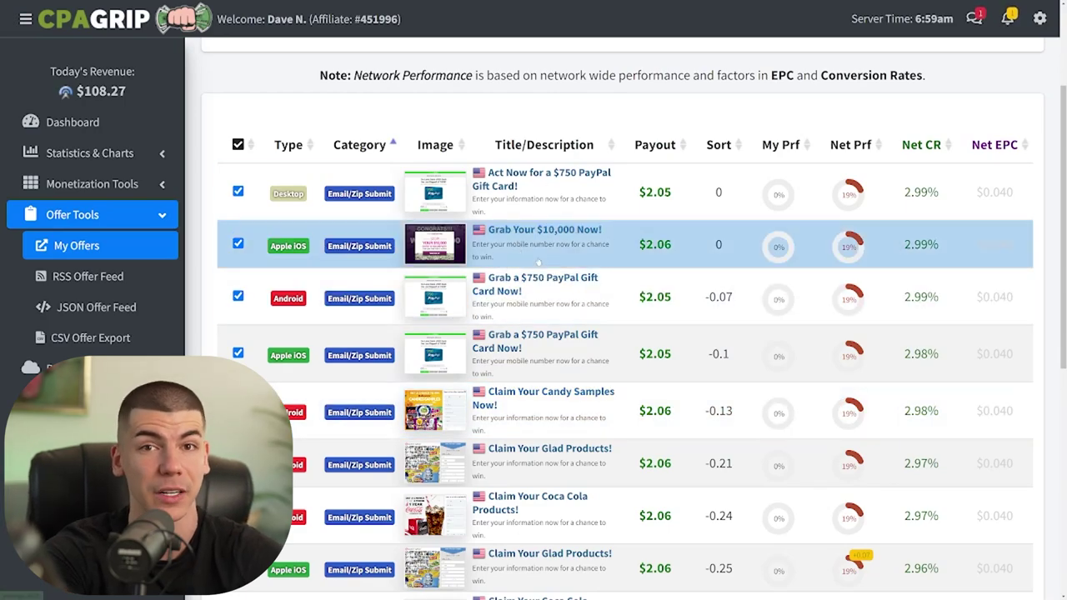
- Open the Apple iOS offer "Grab Your $10,000 Now!", copy its tracking link and close the offer details
click(579, 231)
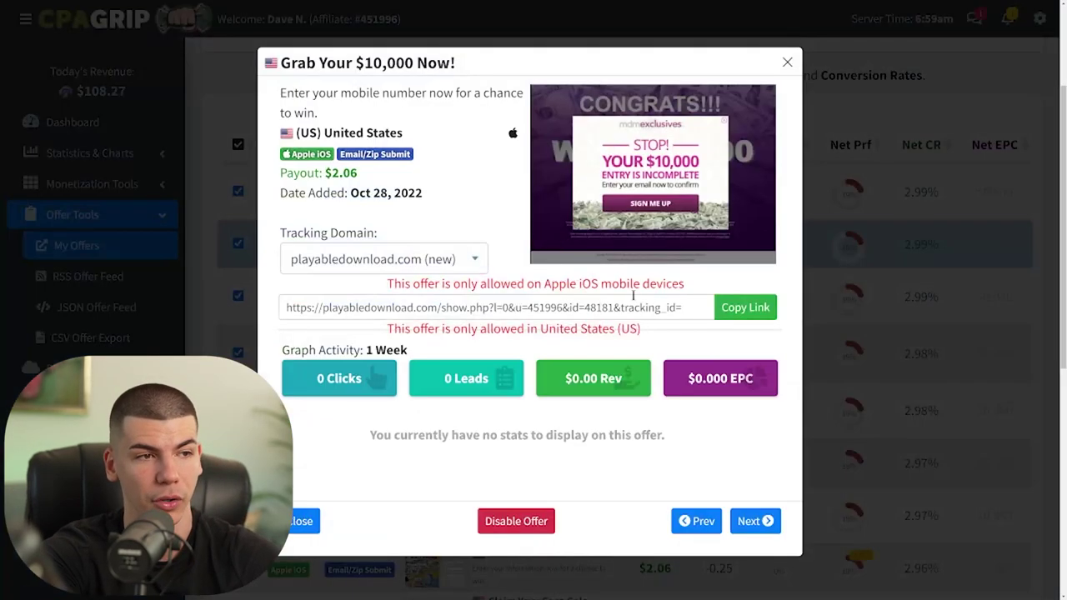
click(731, 306)
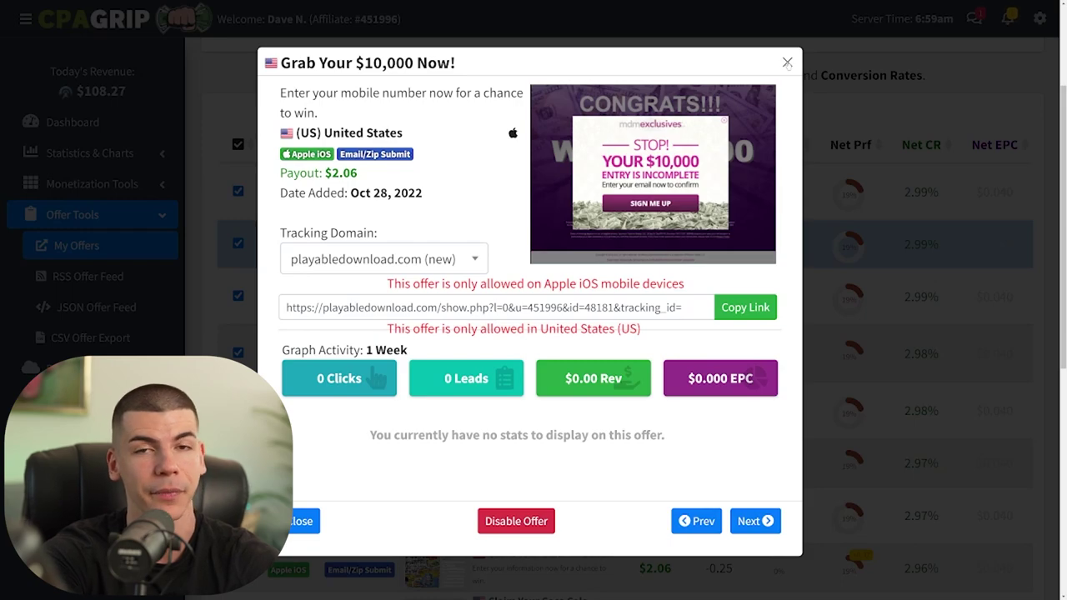
click(787, 64)
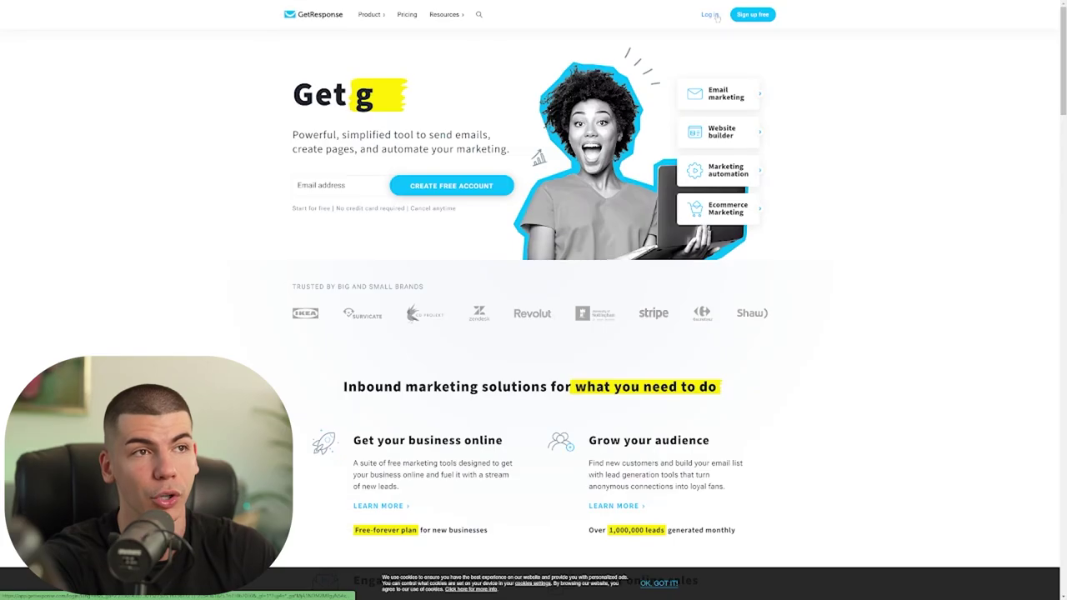
- Log in to GetResponse and create a new contact list named CPAGrip
click(710, 15)
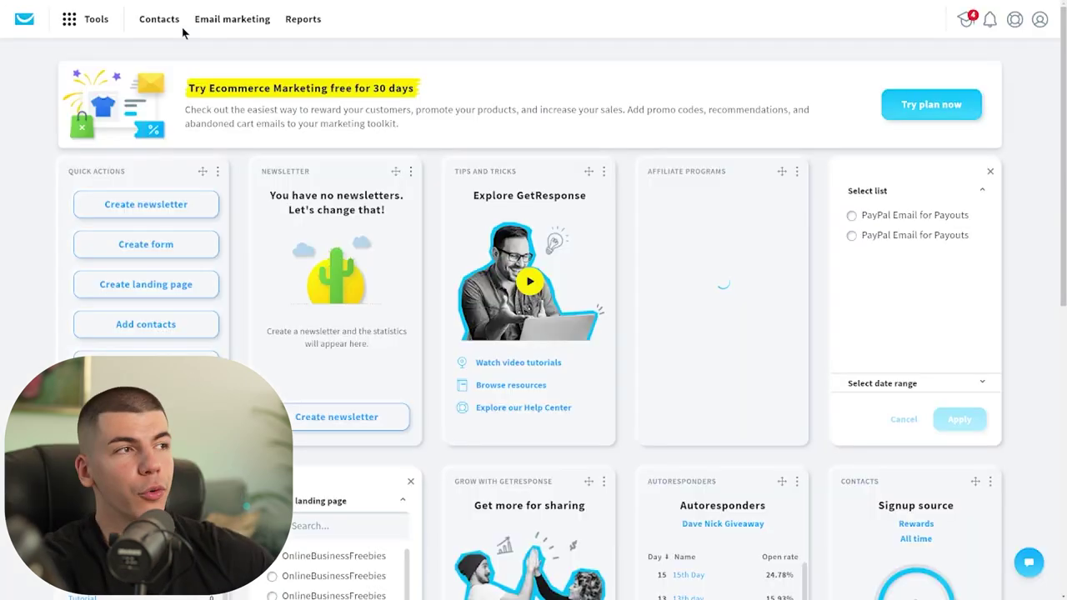
click(167, 25)
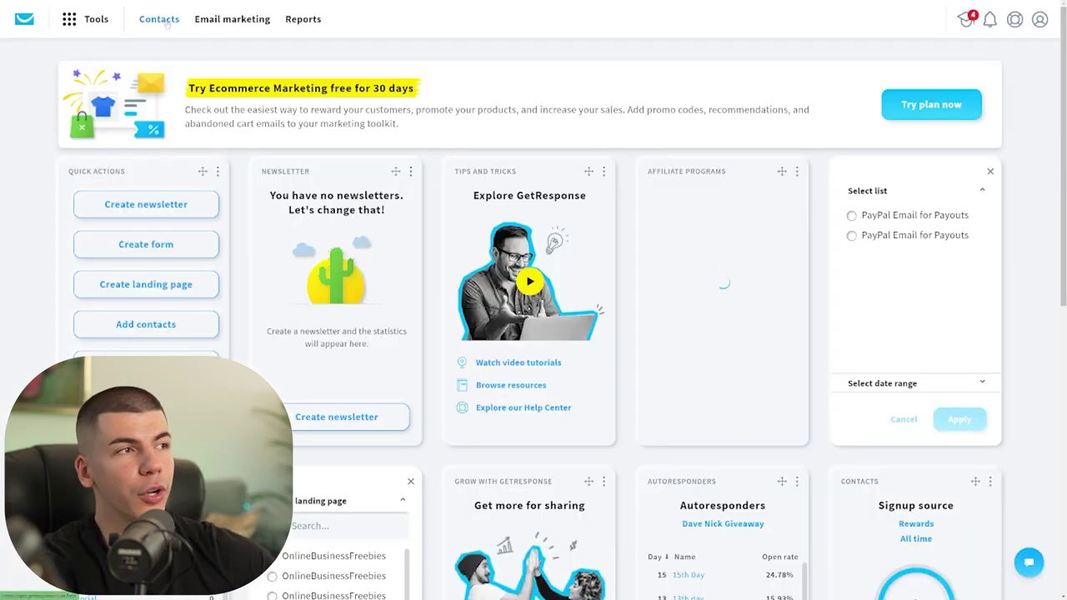
click(847, 144)
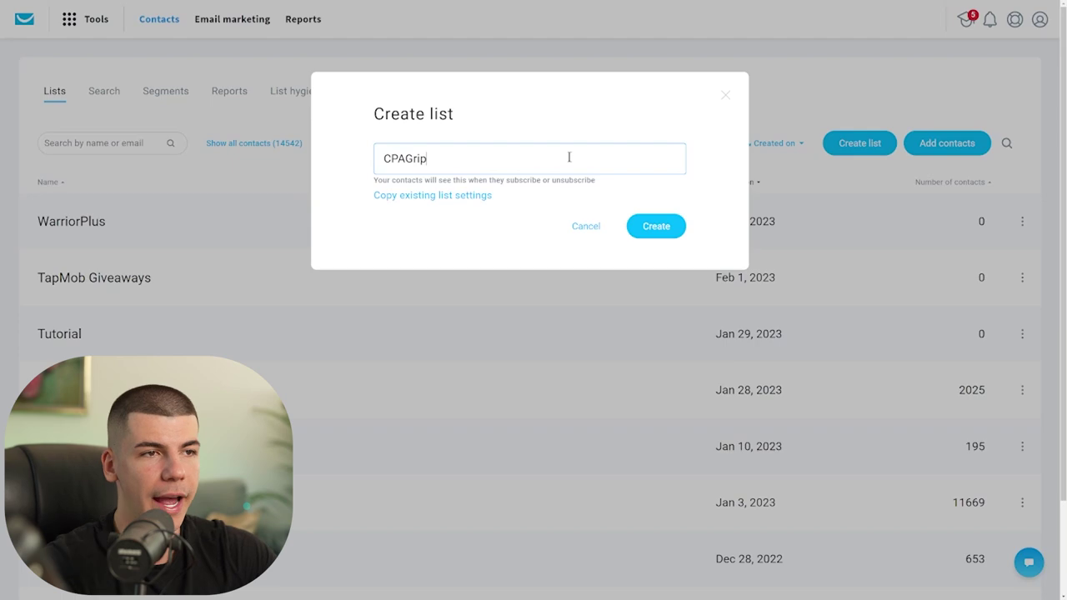
click(638, 227)
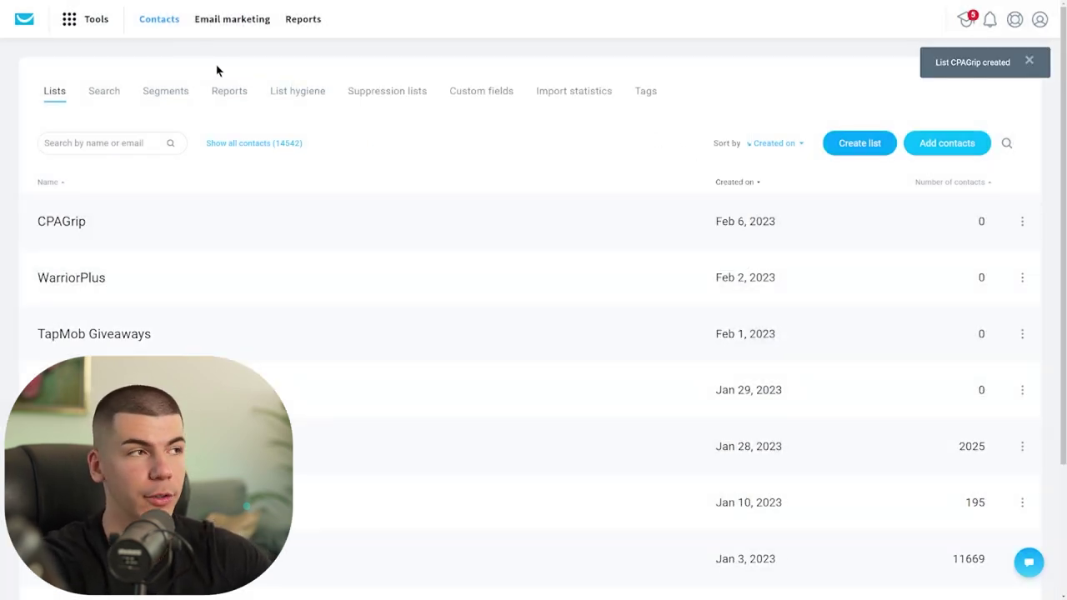
- Create a landing page named CPAGrip from the "Productivity tips (free)" template
click(91, 27)
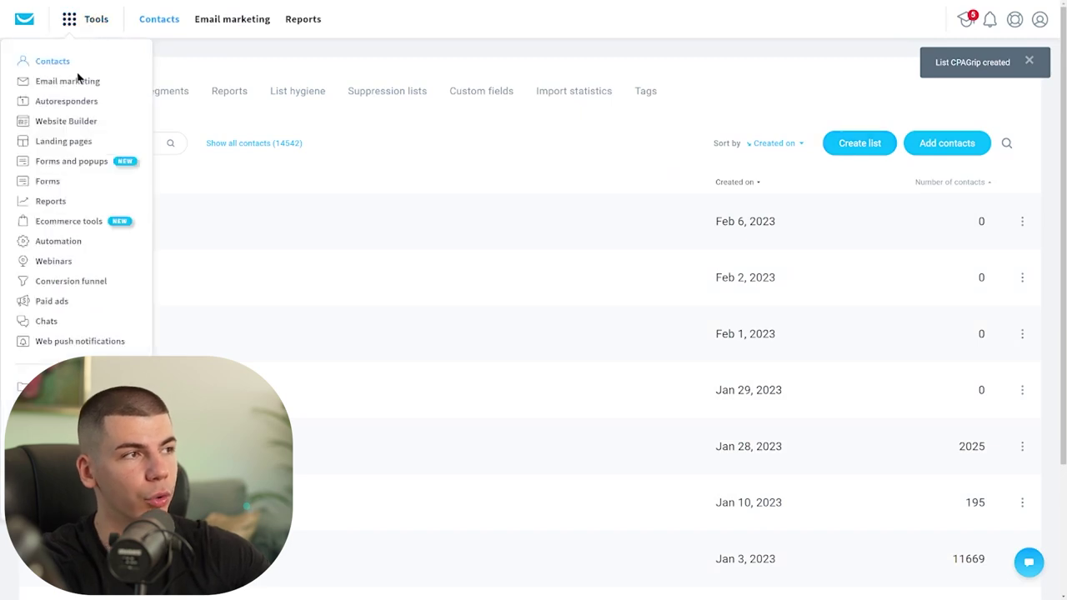
click(62, 141)
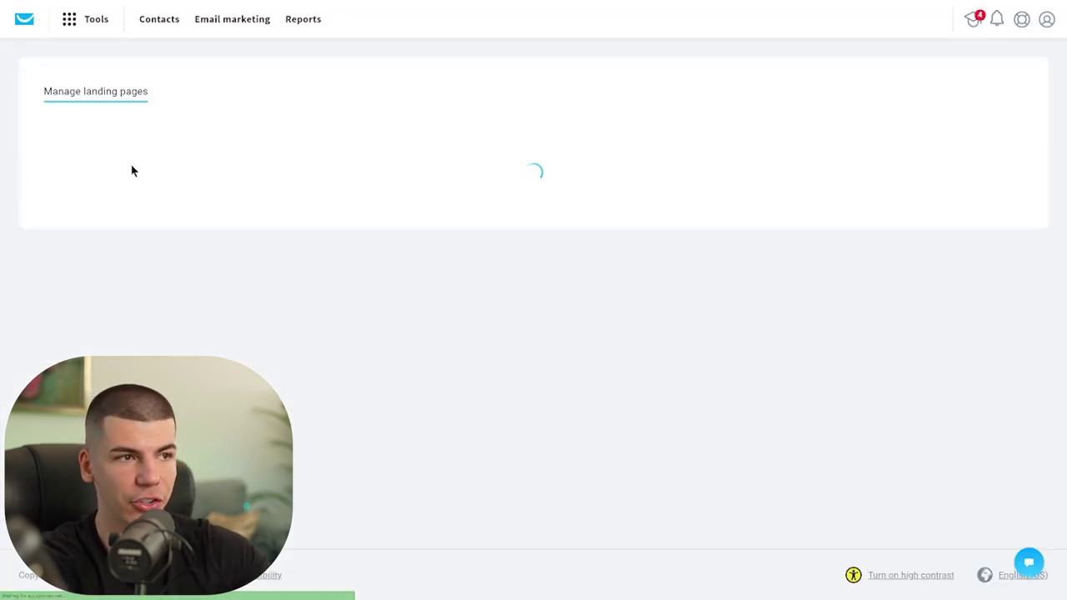
click(911, 170)
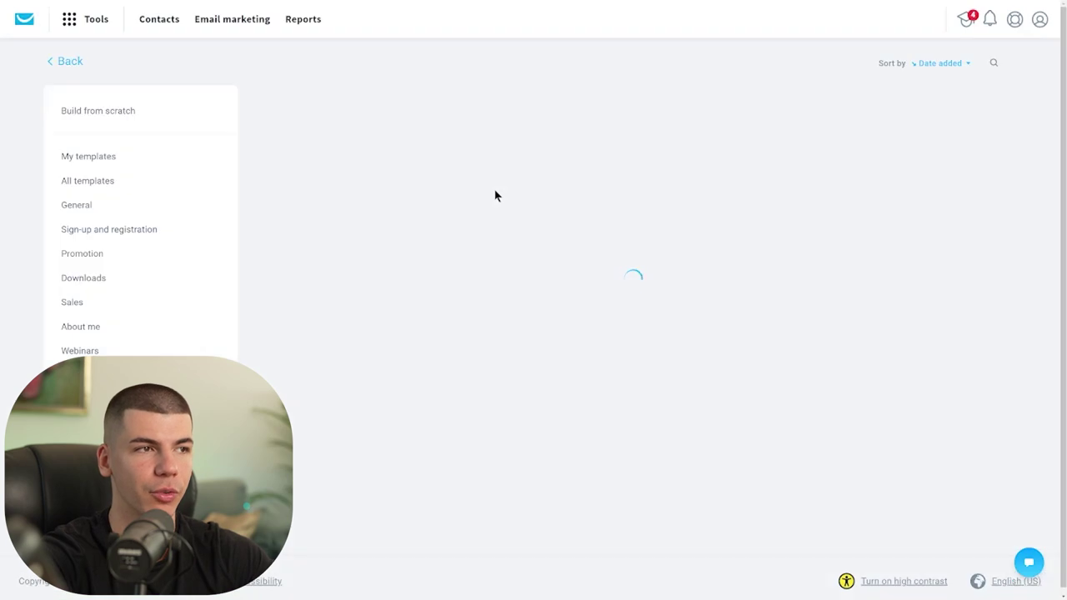
scroll(535, 259, down, 2)
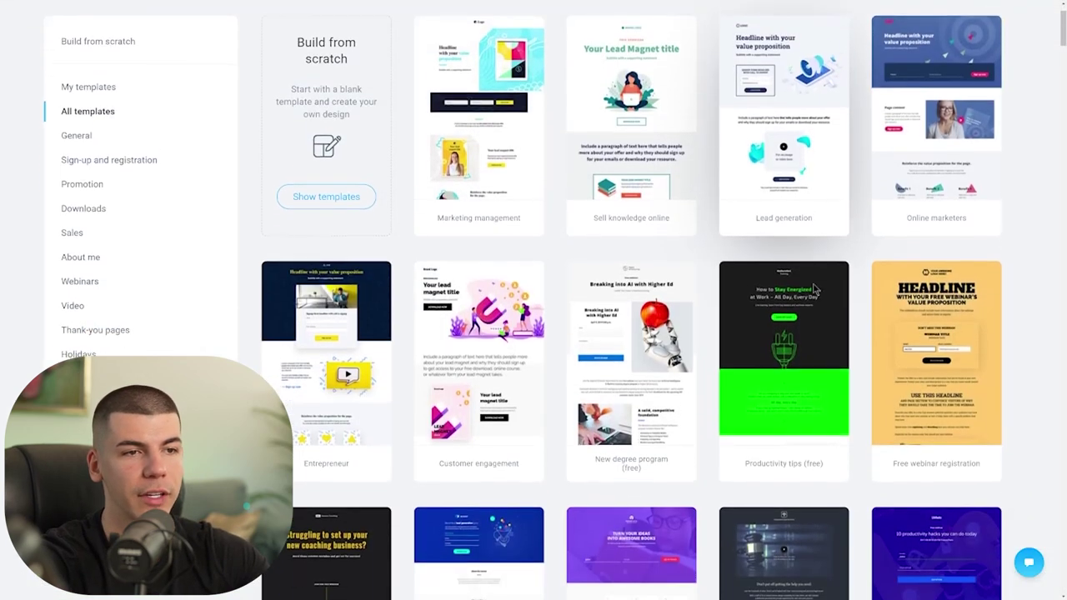
click(783, 342)
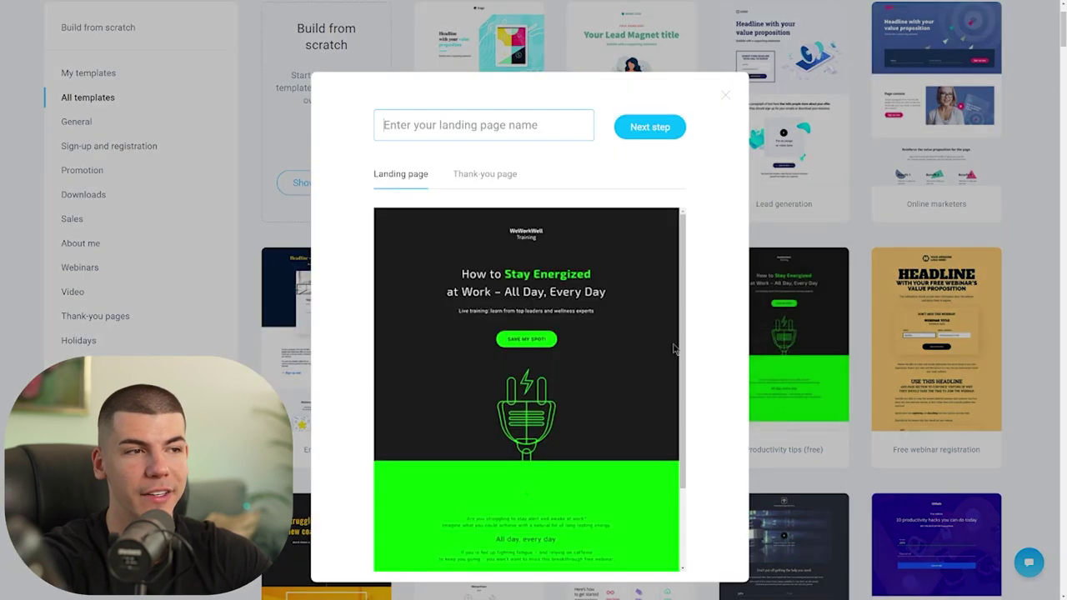
click(471, 131)
text(CPAGrip)
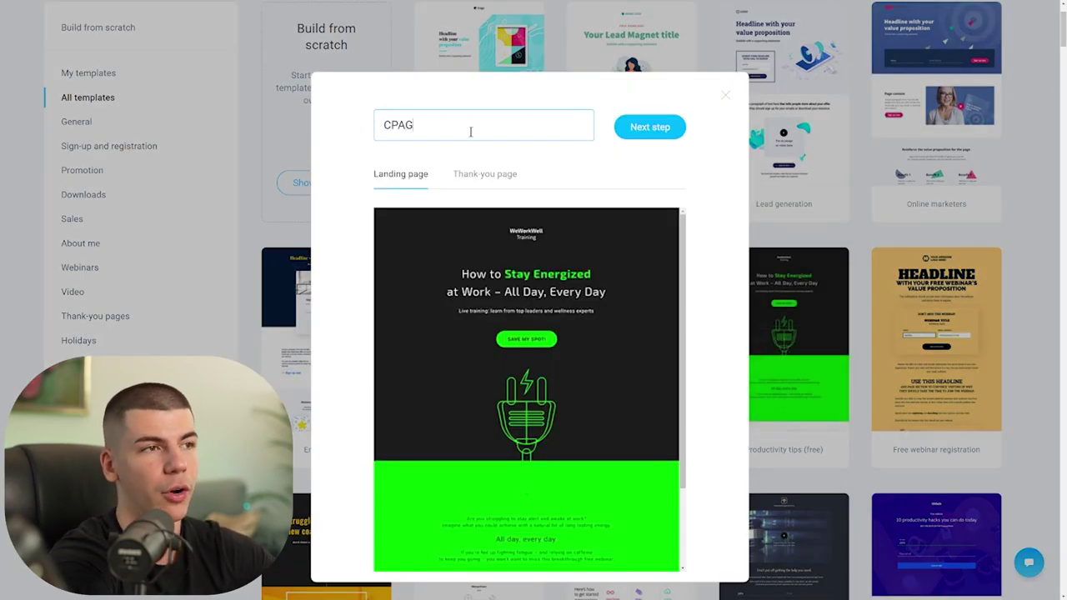
click(657, 137)
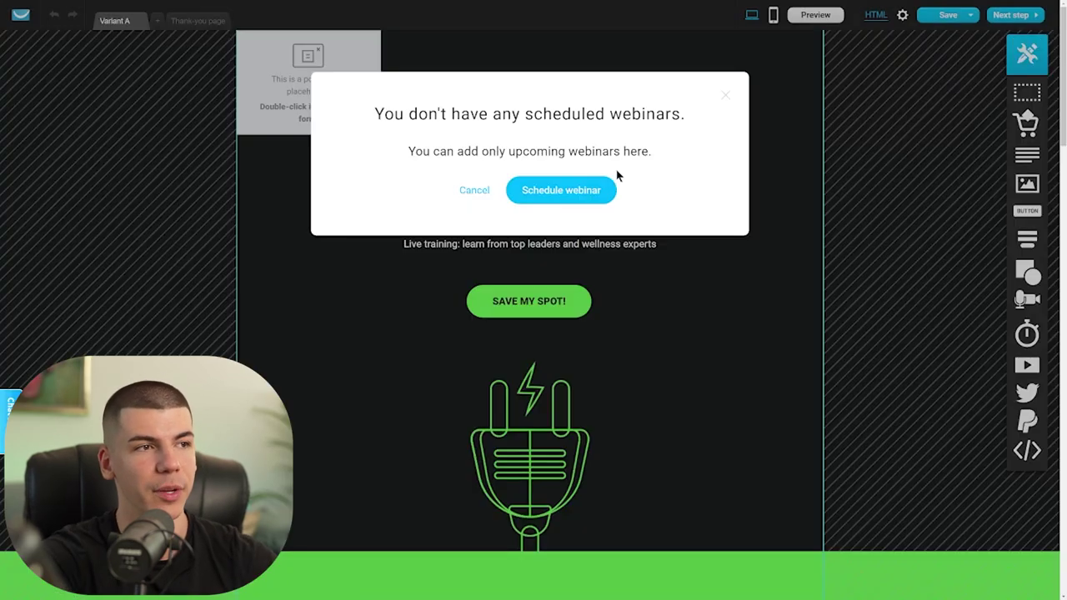
- Dismiss the webinar dialog and delete the popup form placeholder and the WeWorkWell Training logo from the page
click(476, 190)
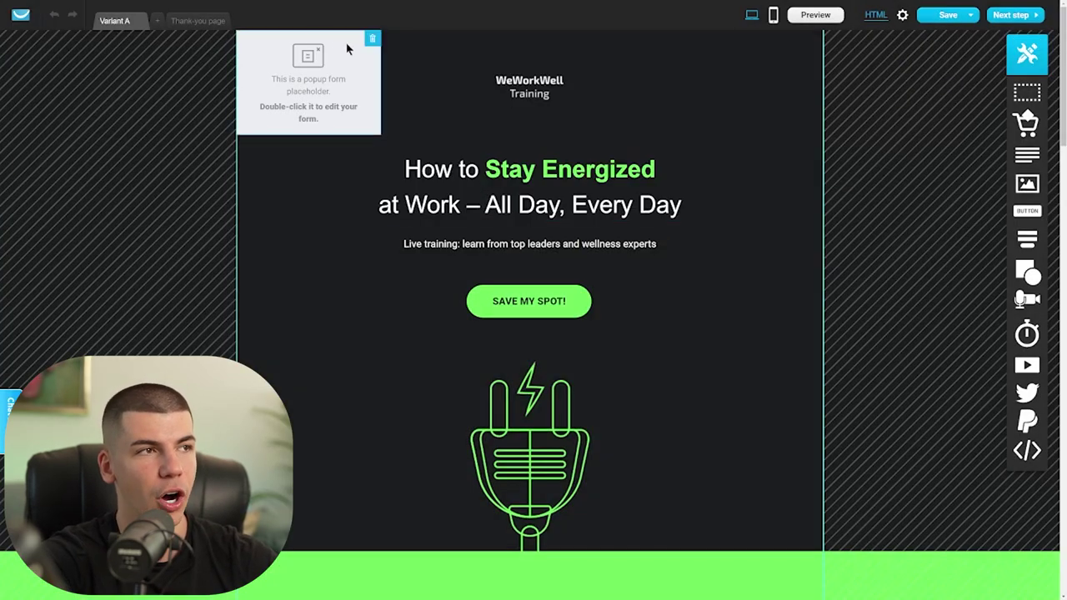
click(372, 40)
click(537, 90)
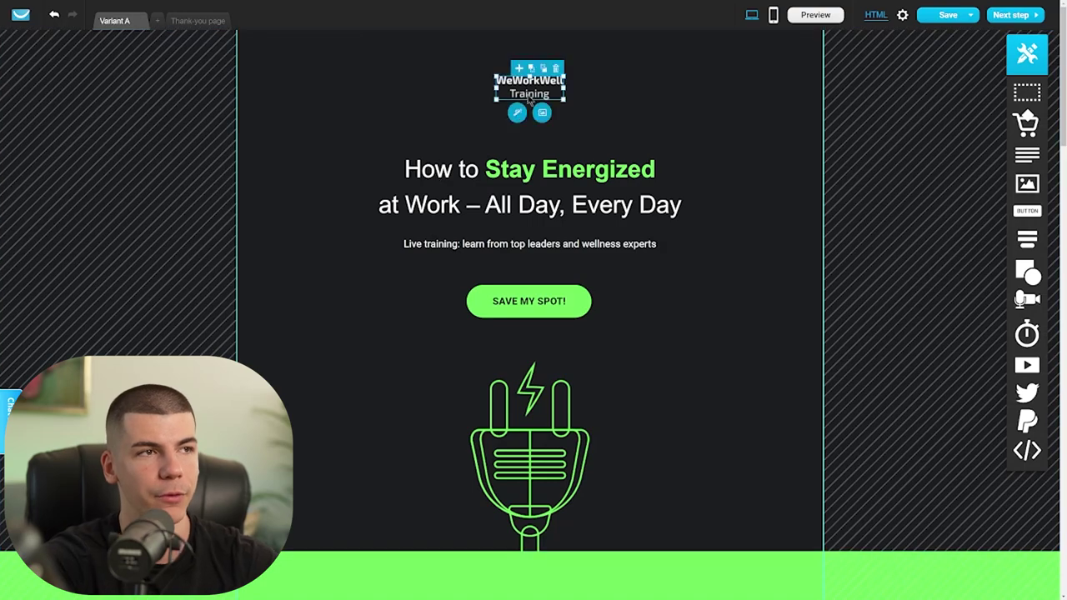
click(555, 68)
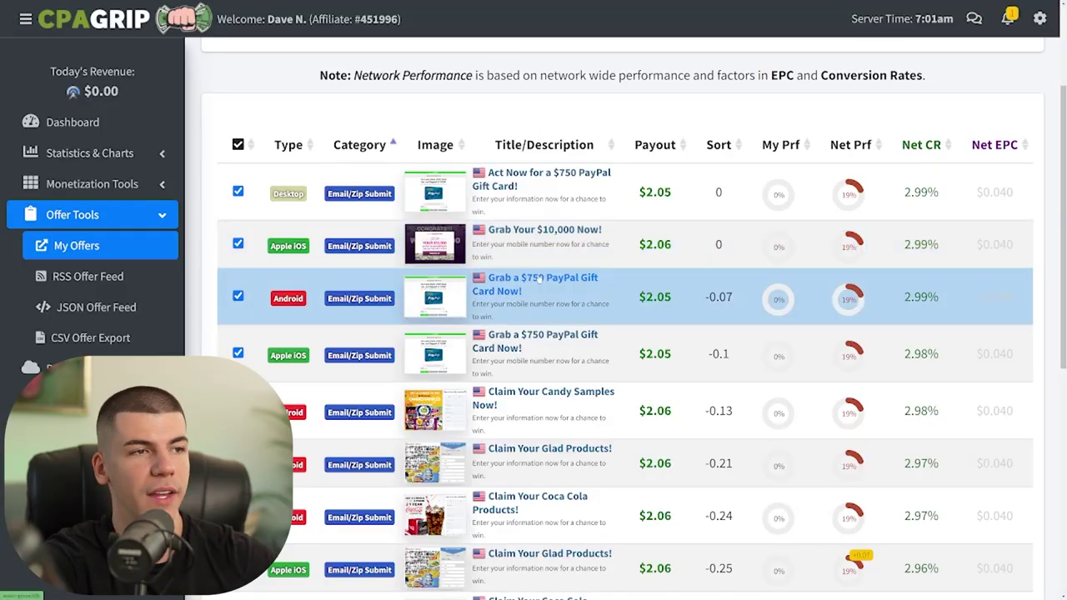
- Replace the landing page headline with the title of CPAGrip's Android offer, "Grab a $750 PayPal Gift Card Now!"
click(540, 282)
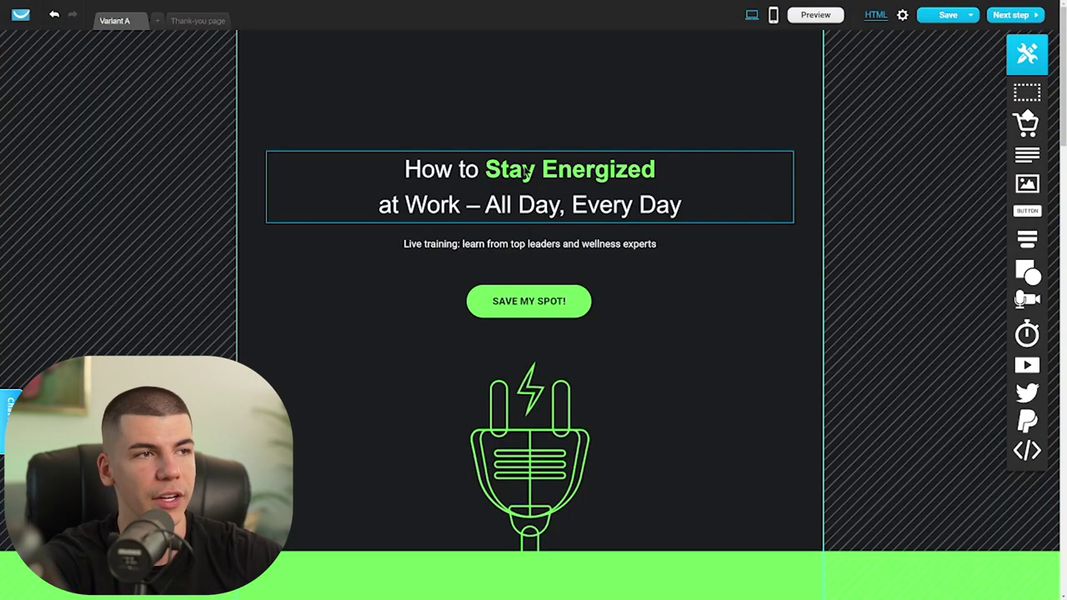
click(520, 181)
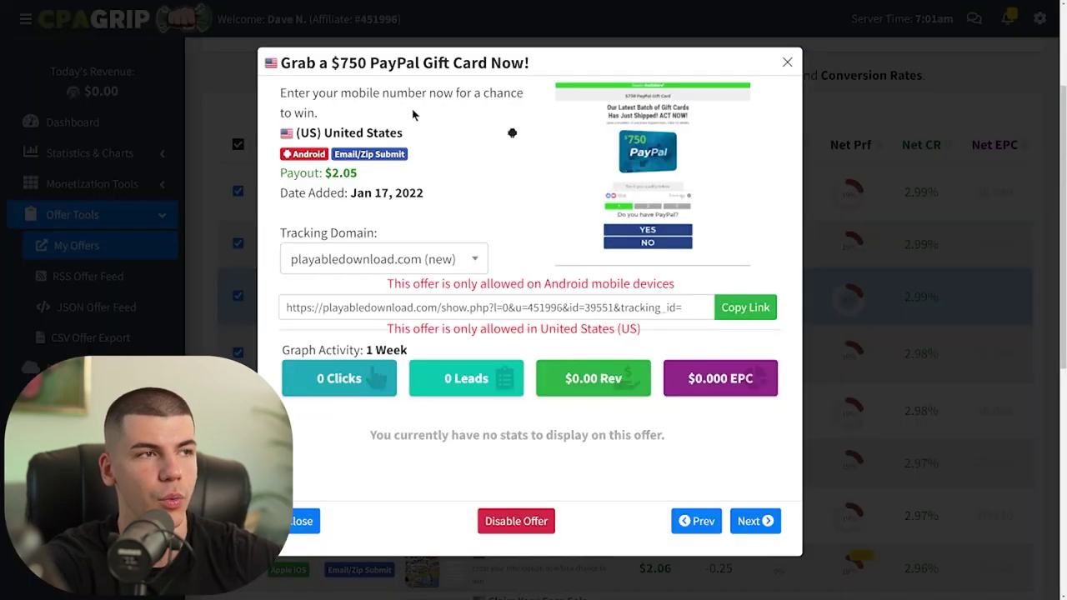
triple_click(421, 63)
drag(542, 67, 376, 64)
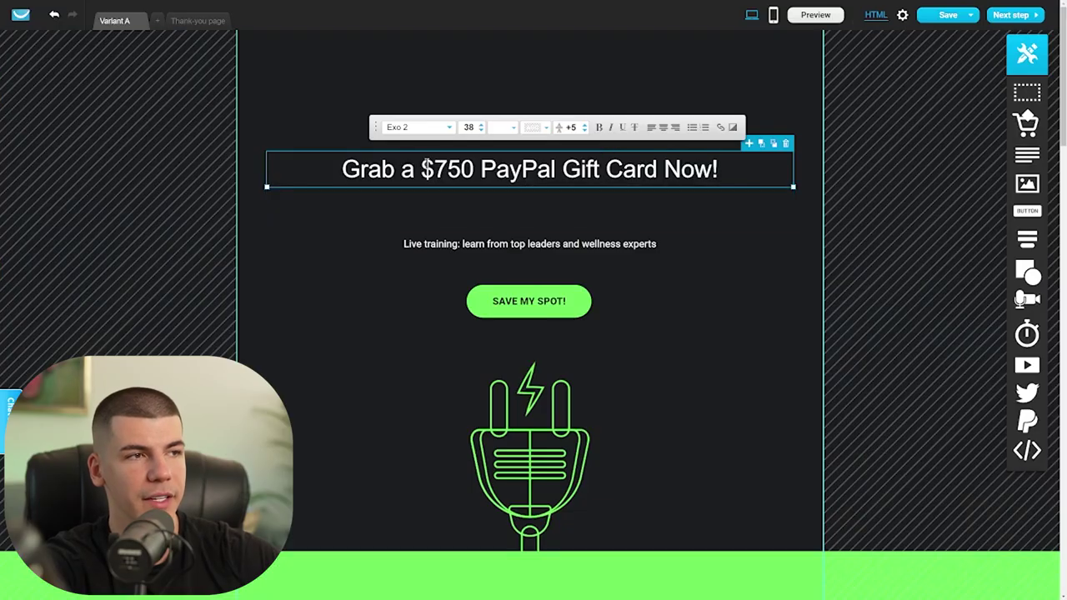
- Color "$750 PayPal Gift Card" in the headline green and make it bold
drag(422, 167, 657, 167)
click(503, 126)
click(652, 353)
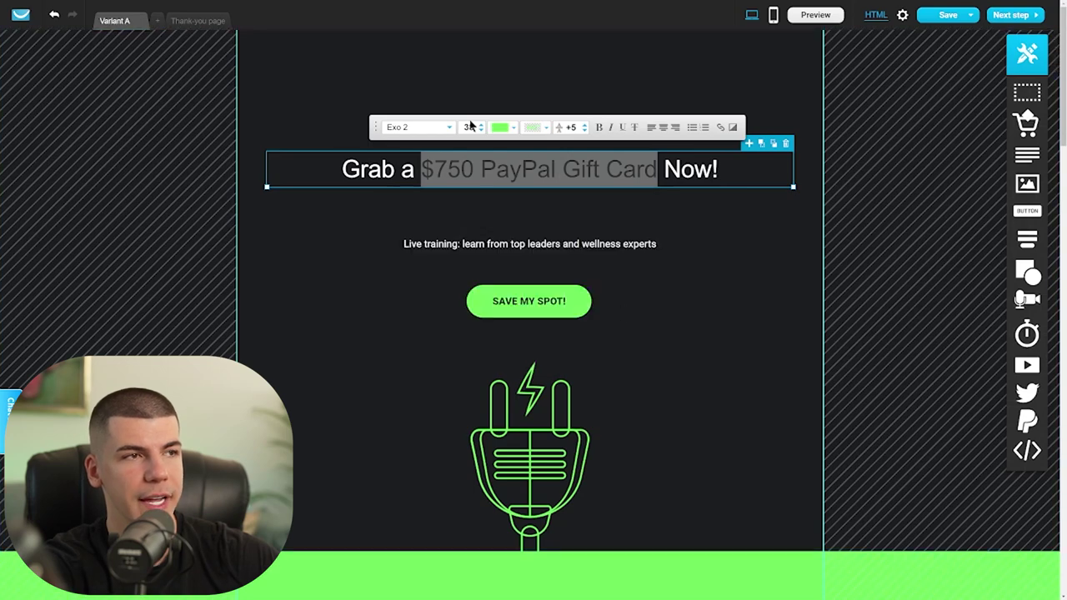
click(598, 127)
- Set the font of the whole headline to Raleway
click(500, 167)
triple_click(500, 166)
click(438, 129)
scroll(414, 193, down, 4)
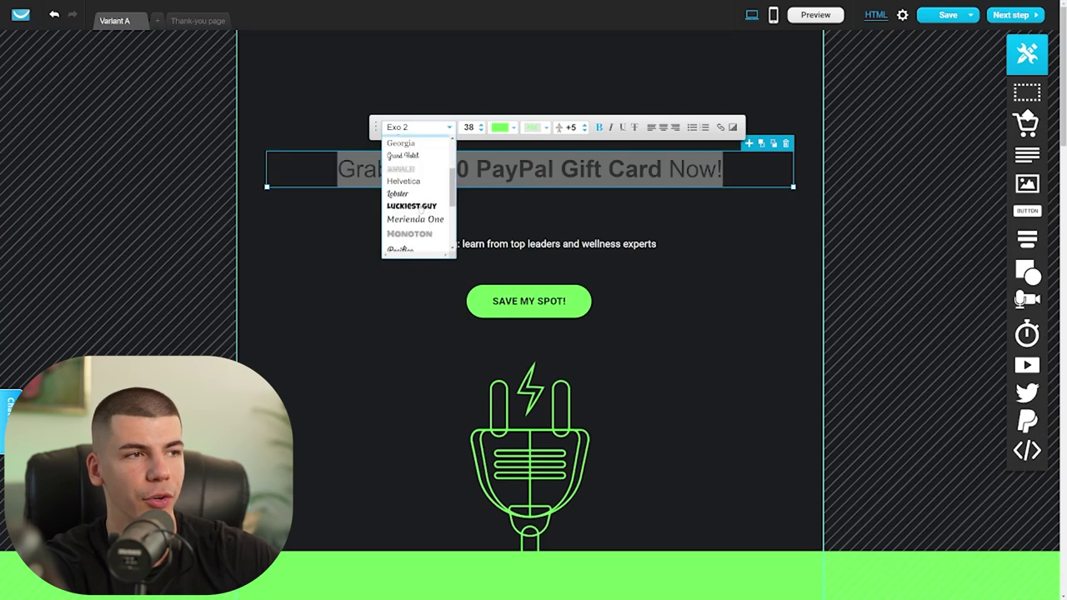
scroll(414, 198, down, 2)
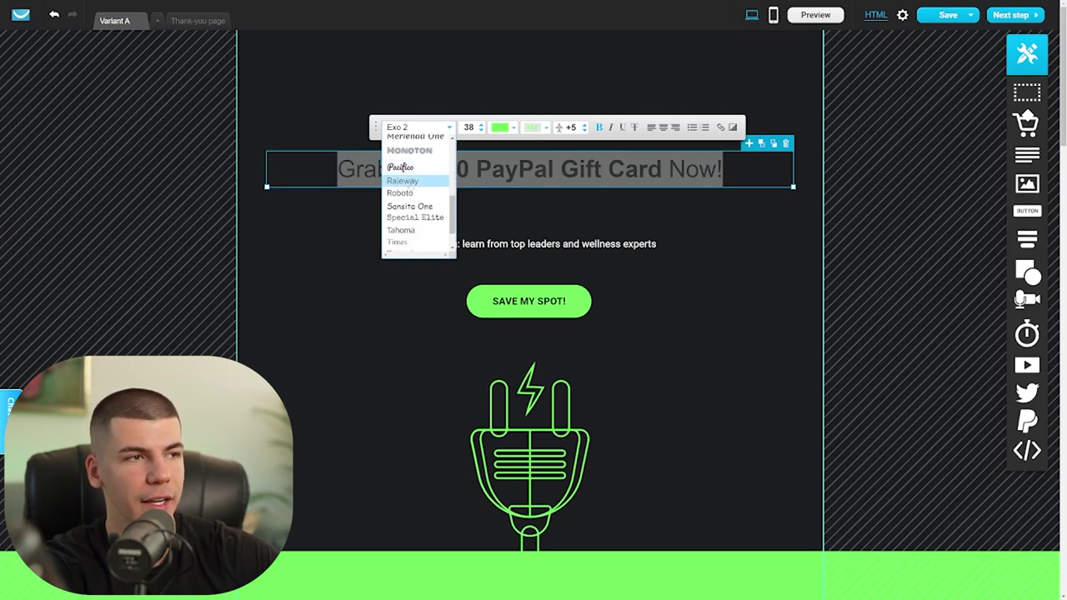
click(406, 178)
click(517, 170)
- Move the subheading just below the headline and change it to "Enter your best email so we can send you more similar giveaways in the future!"
click(559, 246)
drag(560, 245, 557, 198)
double_click(554, 197)
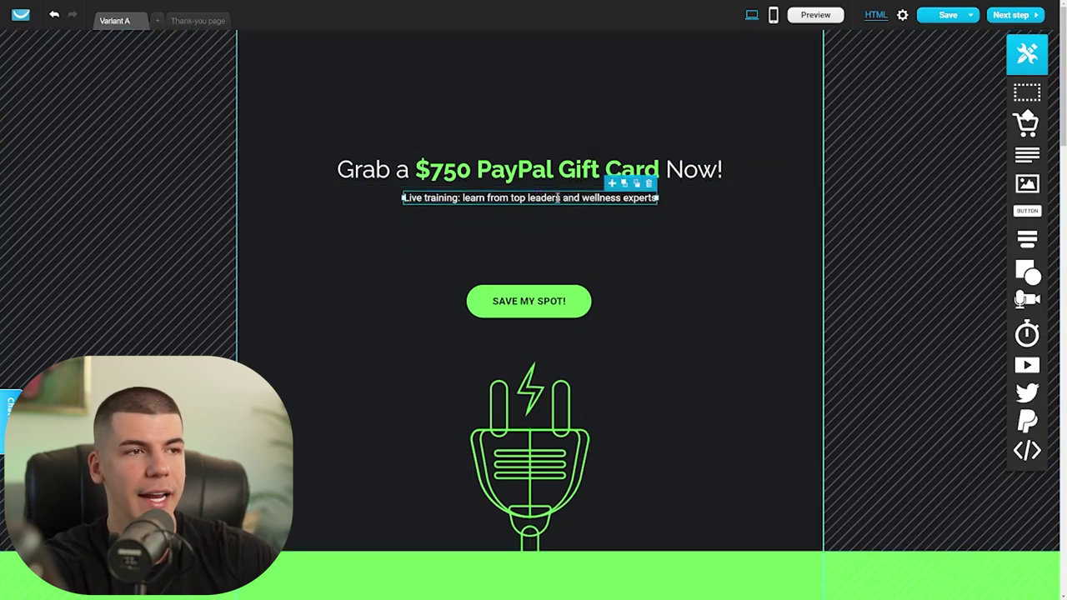
key(BackSpace)
text(Enter)
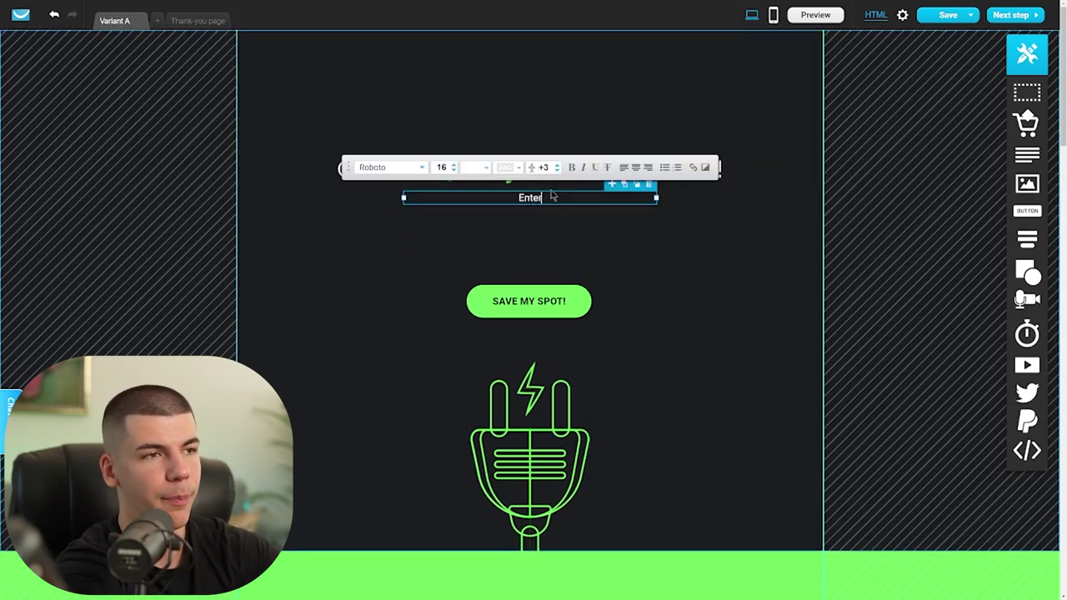
text( your best email so we can send y)
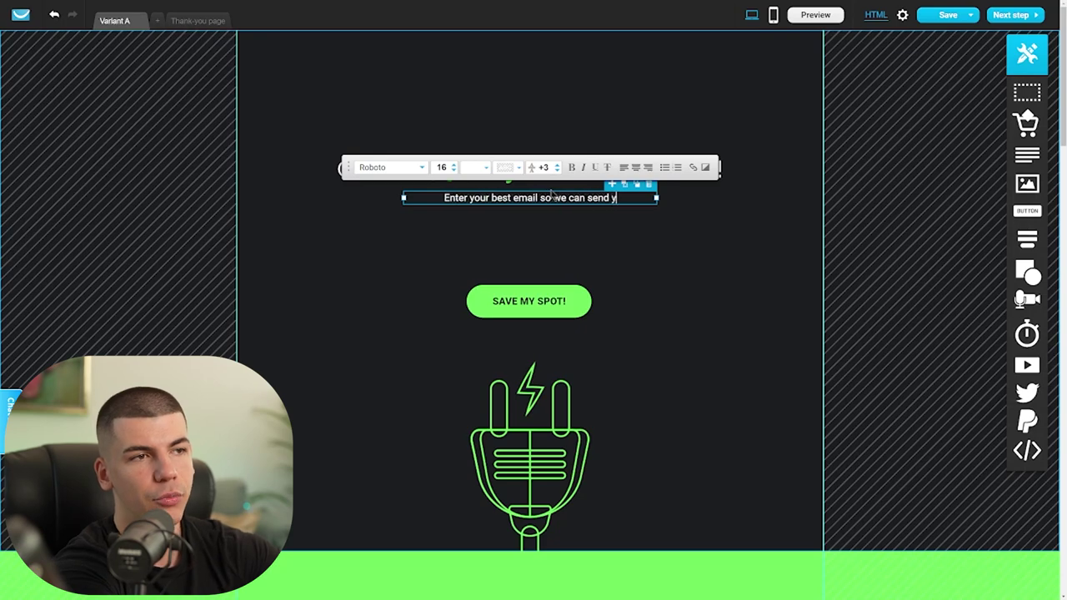
text(ou more similar give)
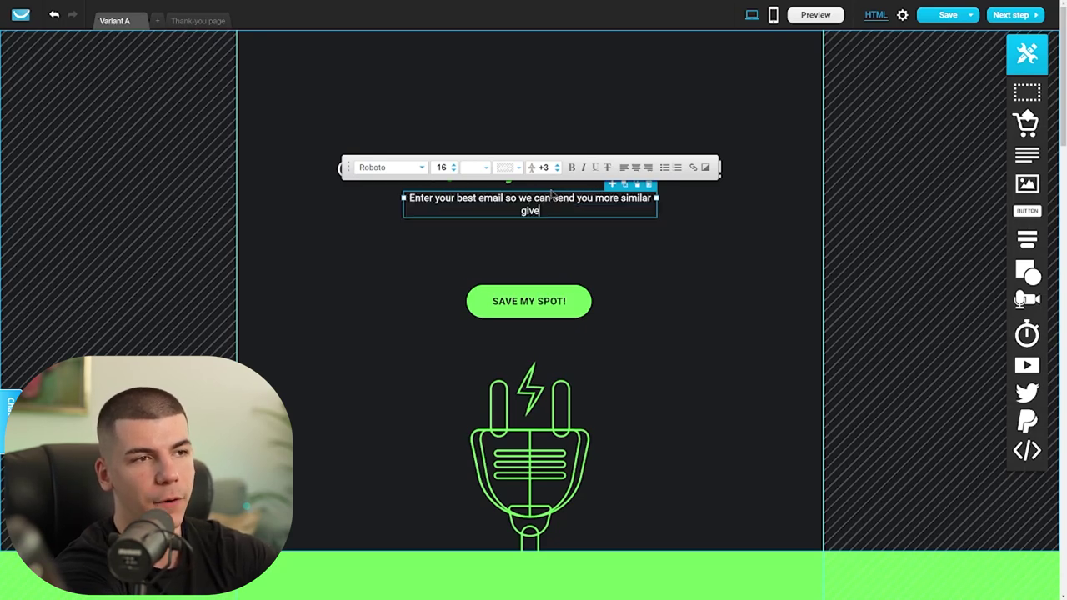
text(aways in the future!)
- Set the subheading's font to Raleway and make the words "best email" bold
key(ctrl+a)
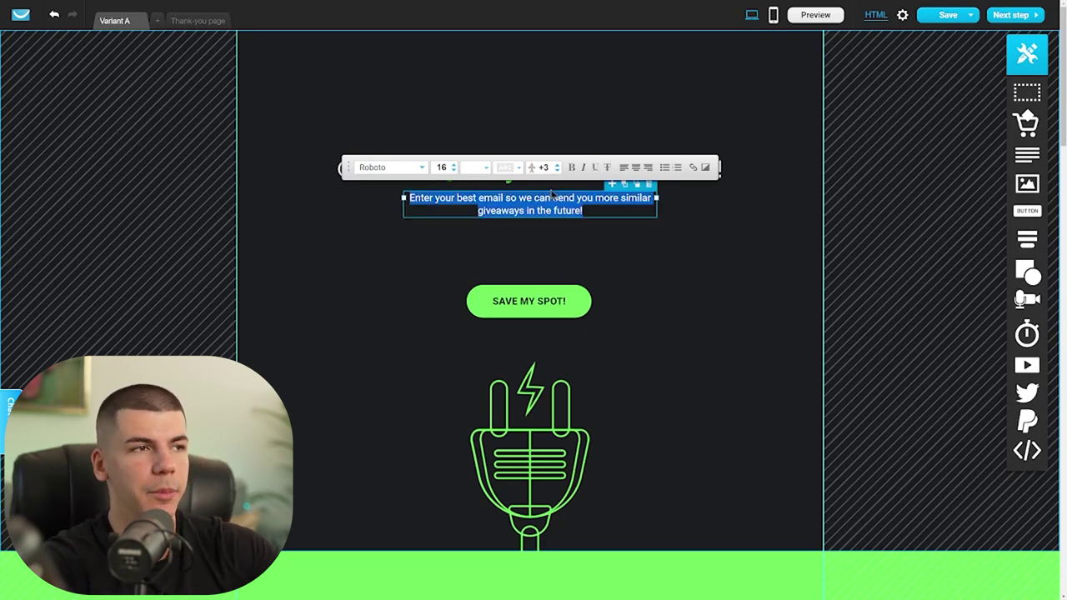
click(410, 170)
scroll(390, 225, down, 5)
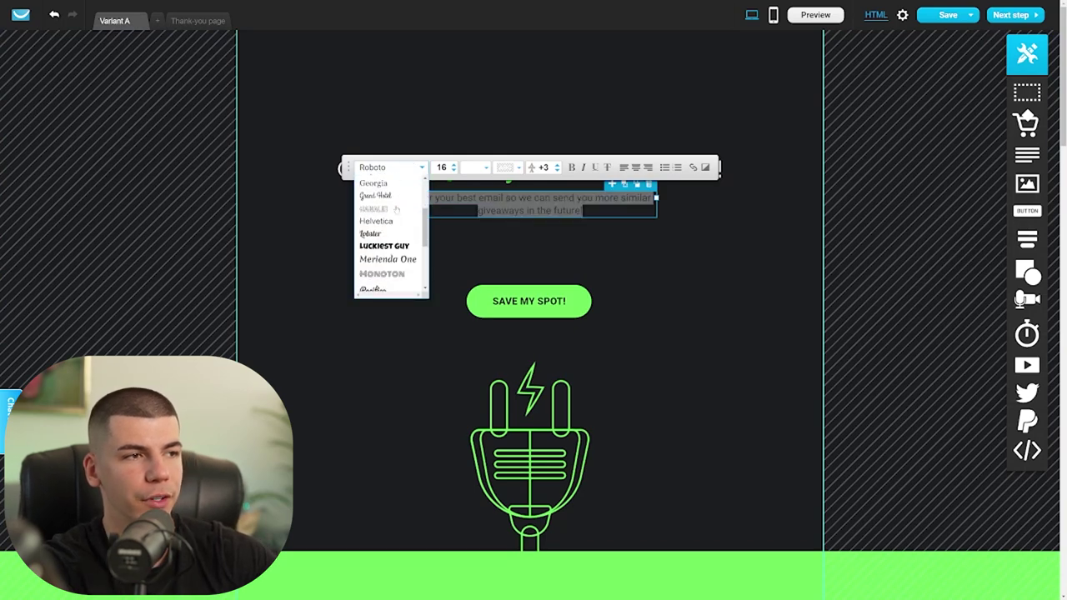
scroll(383, 233, down, 2)
click(377, 231)
drag(454, 199, 504, 198)
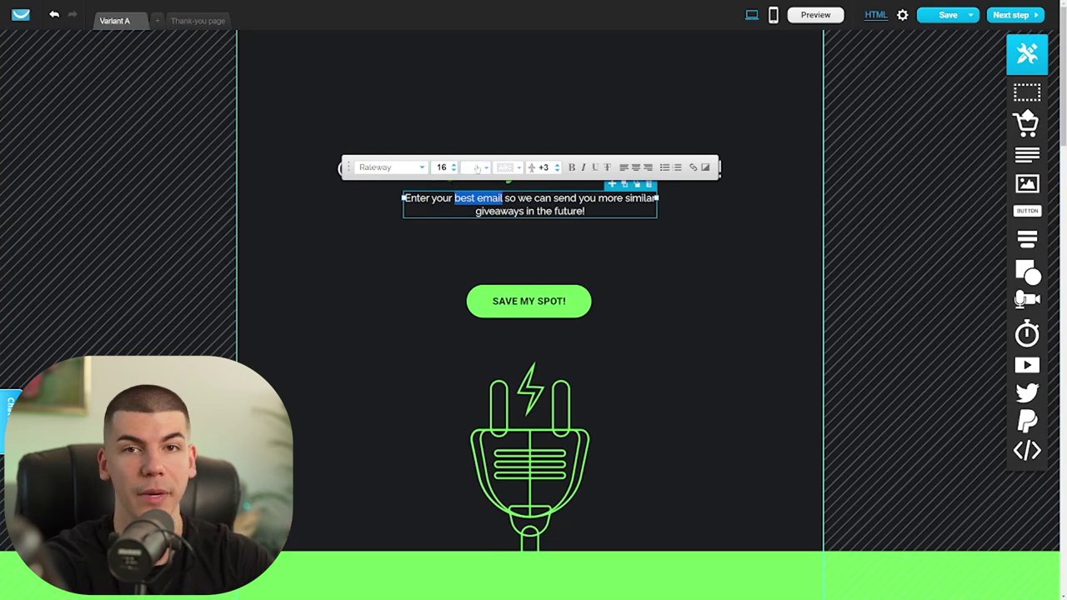
click(570, 167)
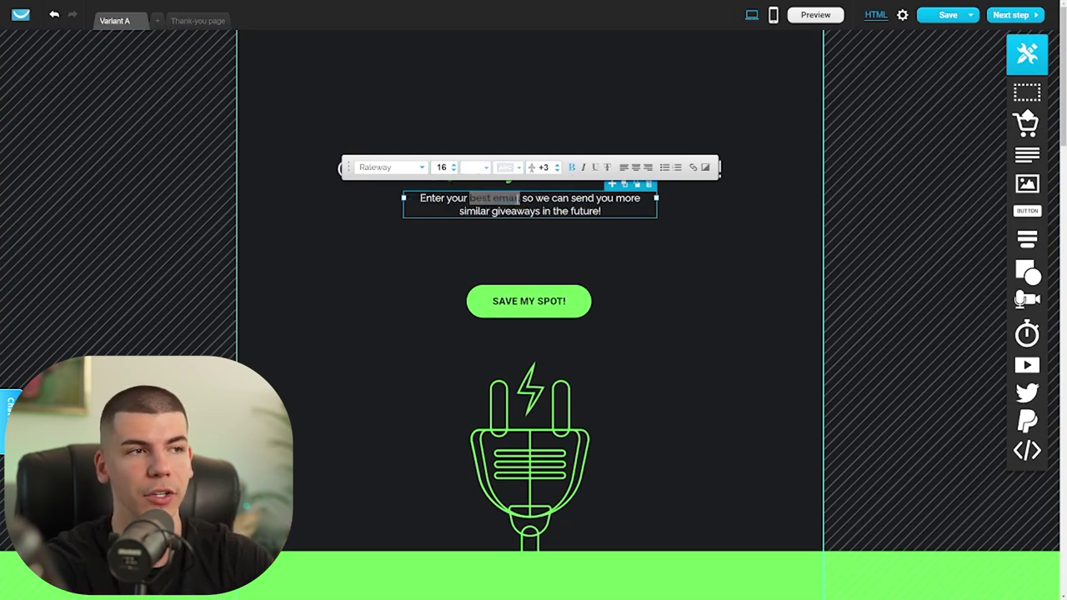
- Delete the green plug image and the "SAVE MY SPOT!" button below the subheading
click(548, 200)
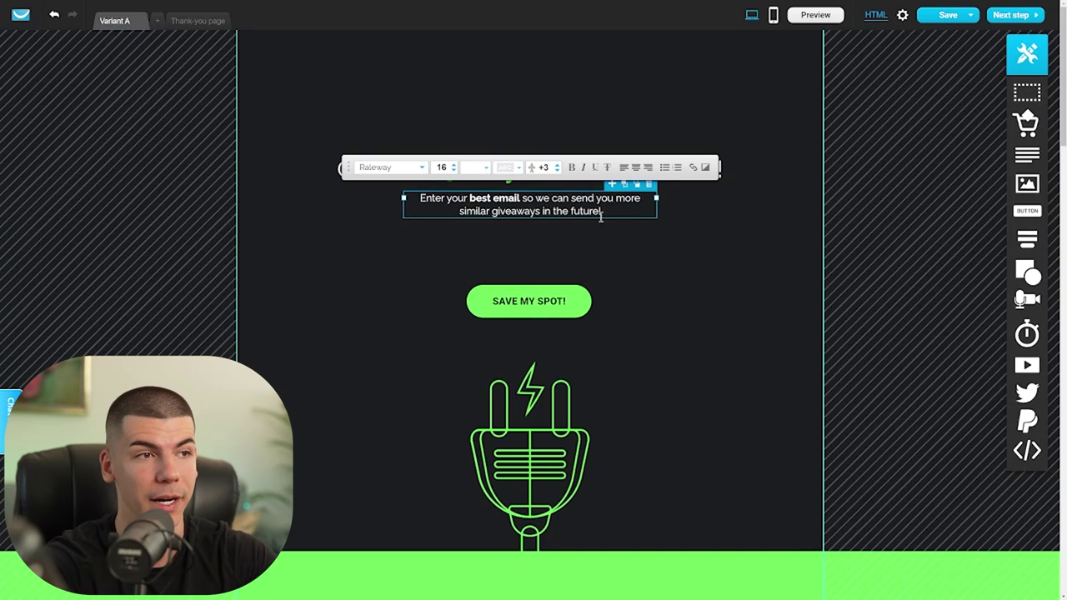
click(691, 275)
click(584, 373)
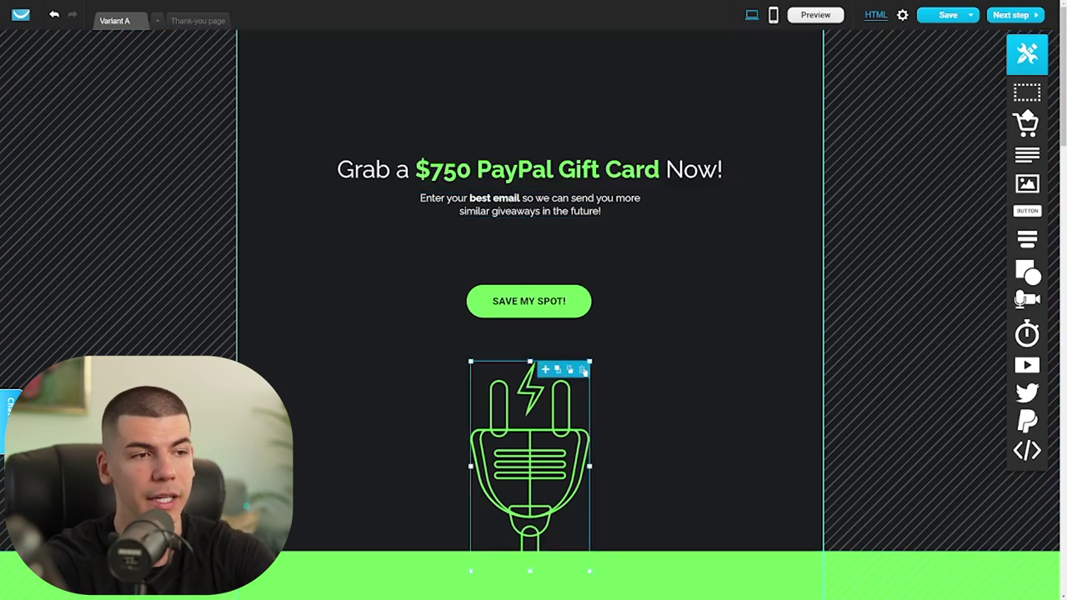
click(583, 370)
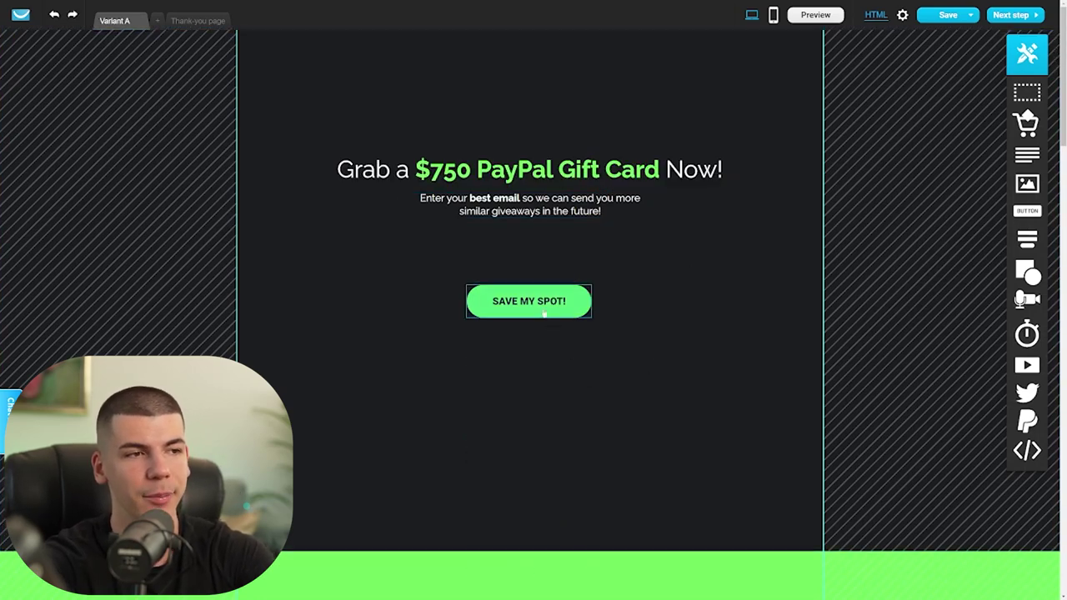
click(544, 310)
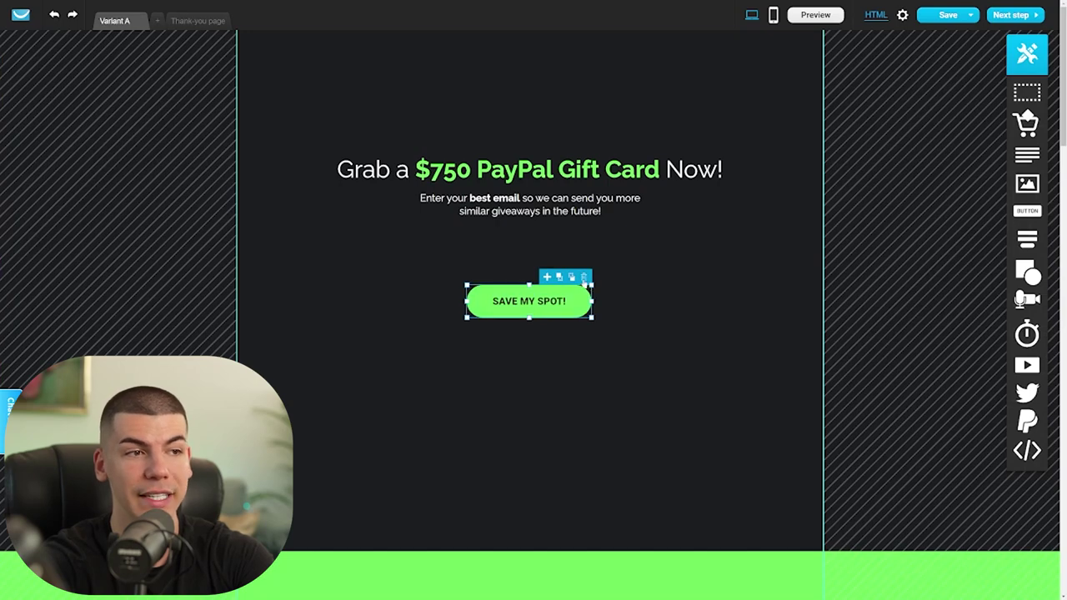
click(584, 278)
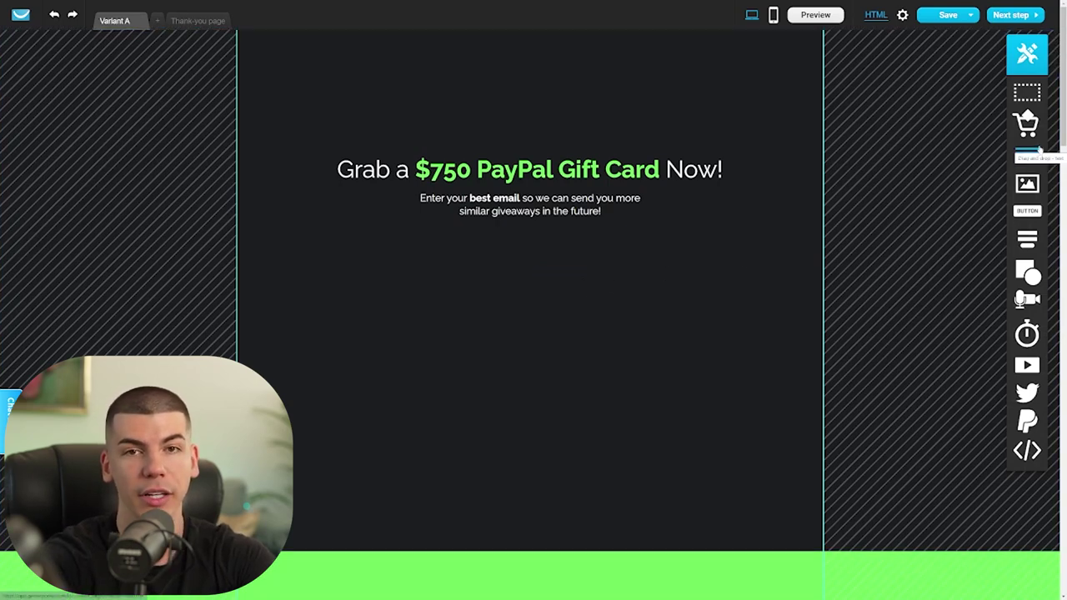
- Add a static form with name and email fields and a "Sign up!" button, centered below the subheading
mouse_move(1027, 240)
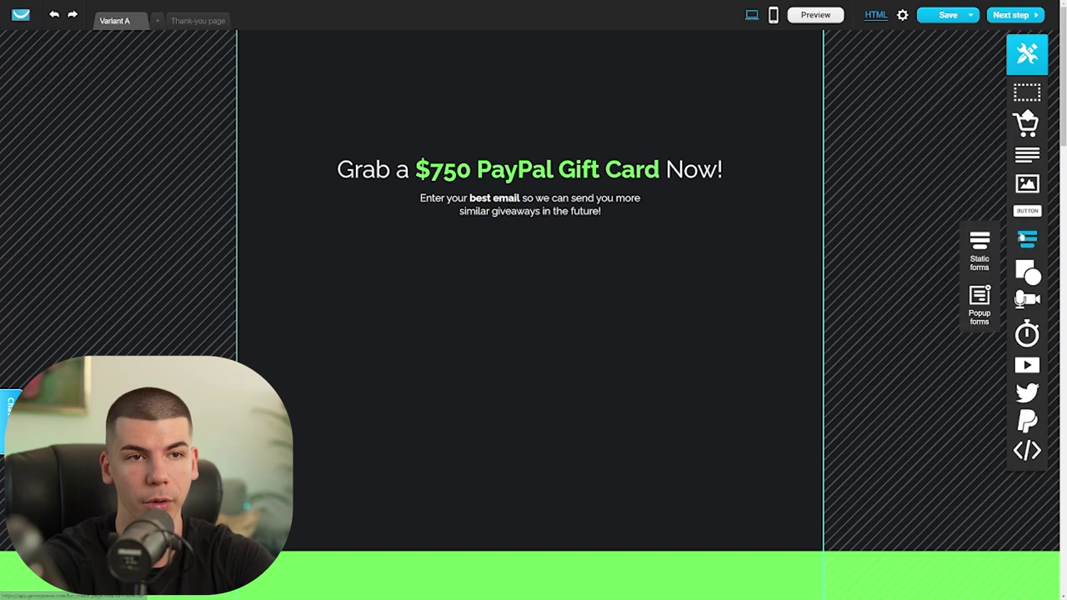
drag(982, 242, 570, 356)
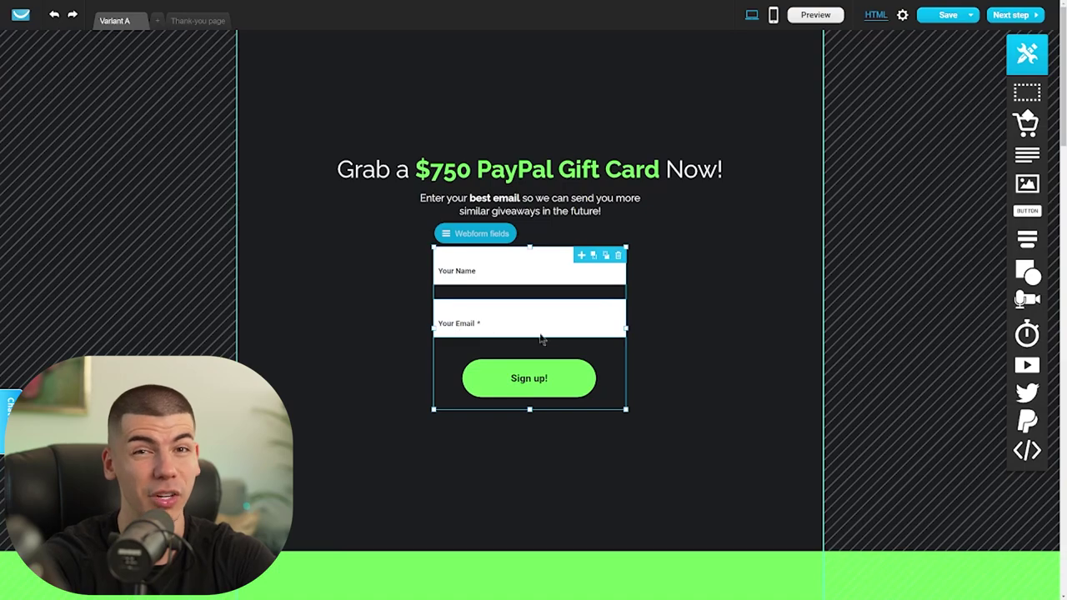
click(669, 352)
- Proceed to the landing page settings without mobile versions and set the subscription list to CPAGrip
mouse_move(936, 27)
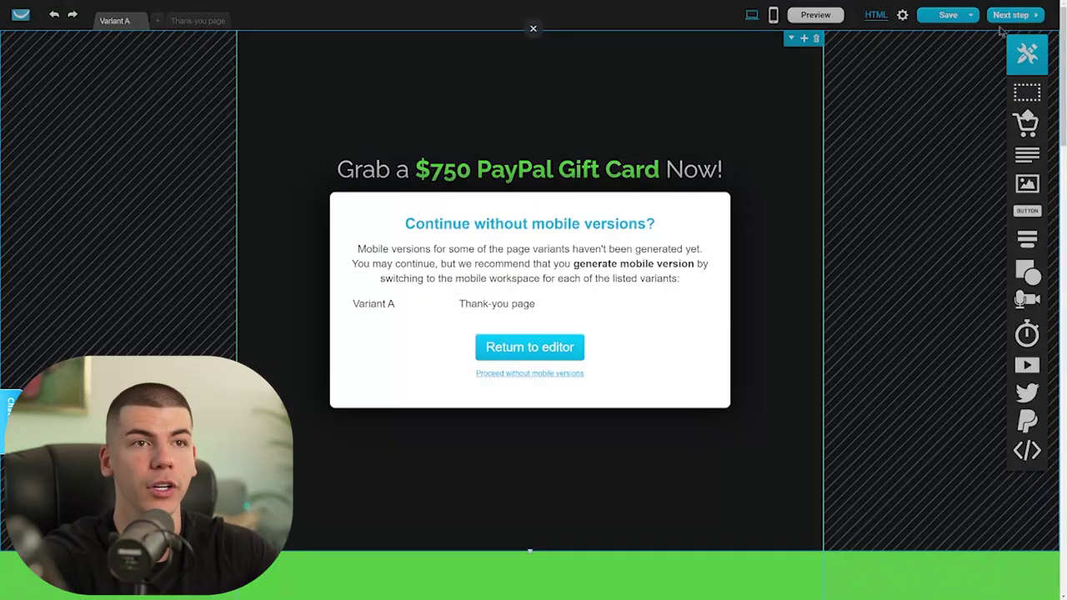
click(519, 373)
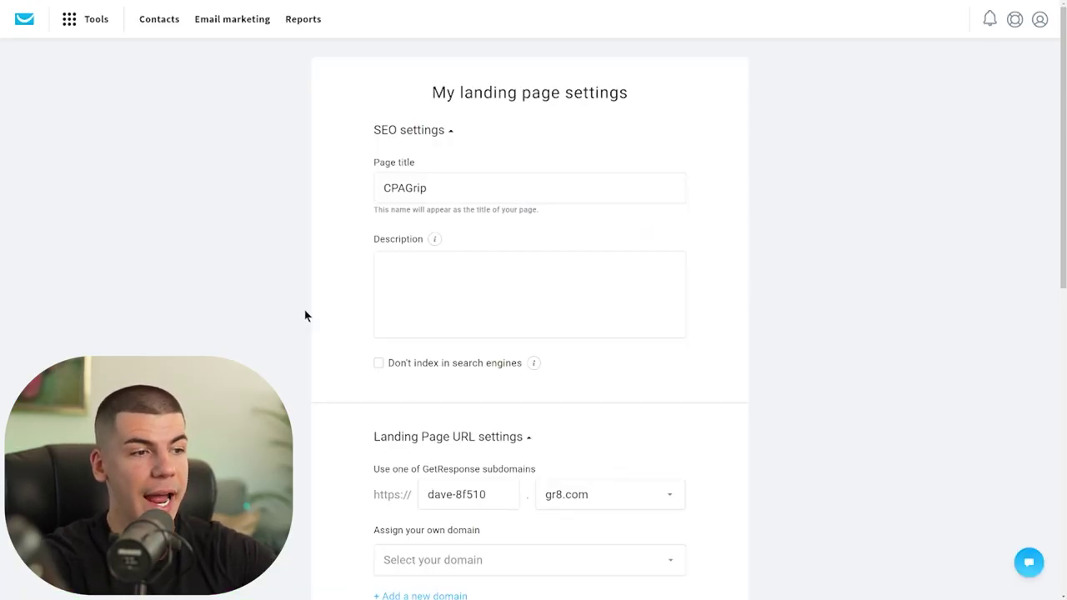
scroll(300, 292, down, 5)
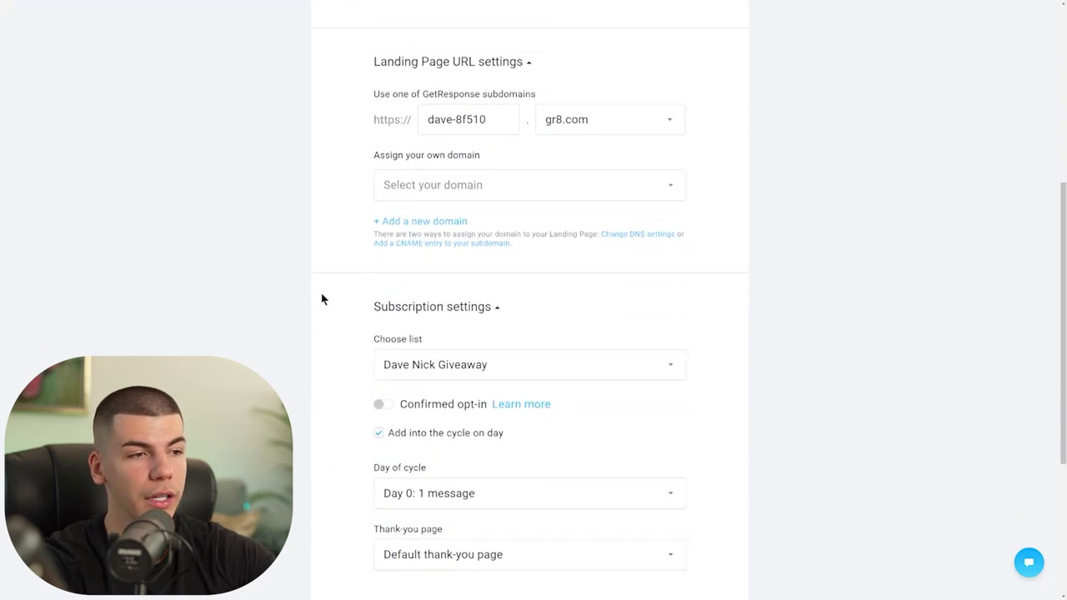
click(425, 366)
click(410, 432)
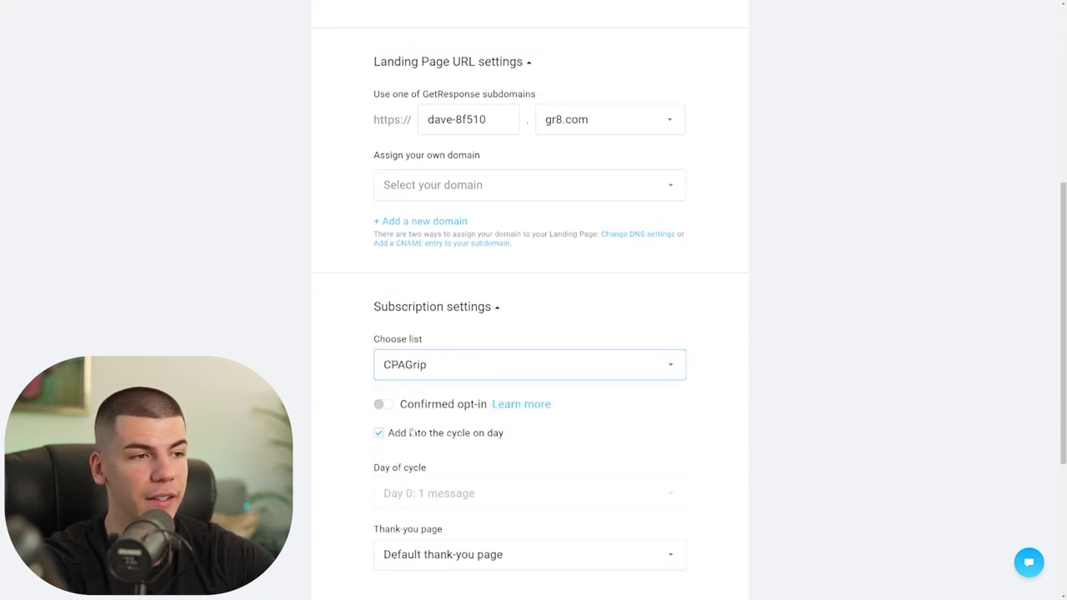
- Set a custom thank-you page whose URL is the tracking link copied from CPAGrip's "Grab a $750 PayPal Gift Card Now!" offer
scroll(338, 382, down, 3)
scroll(330, 383, down, 2)
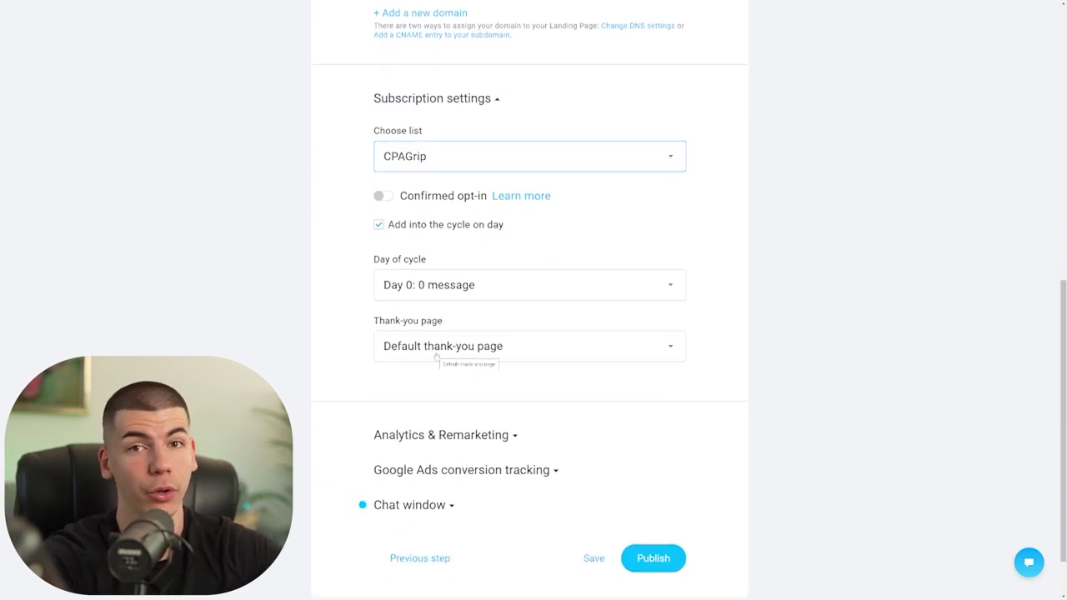
click(390, 352)
click(415, 405)
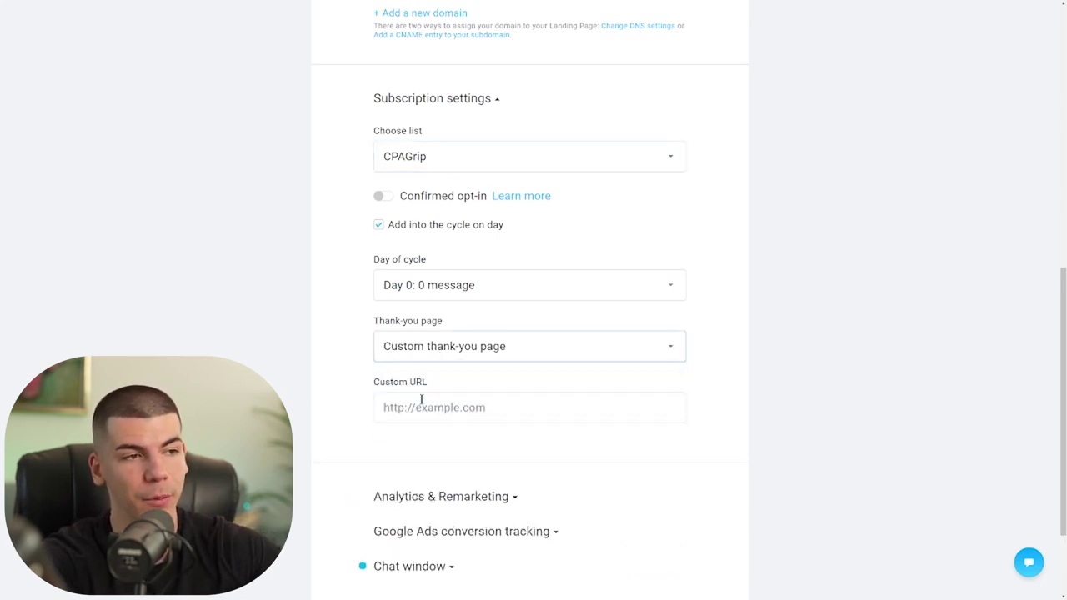
click(431, 398)
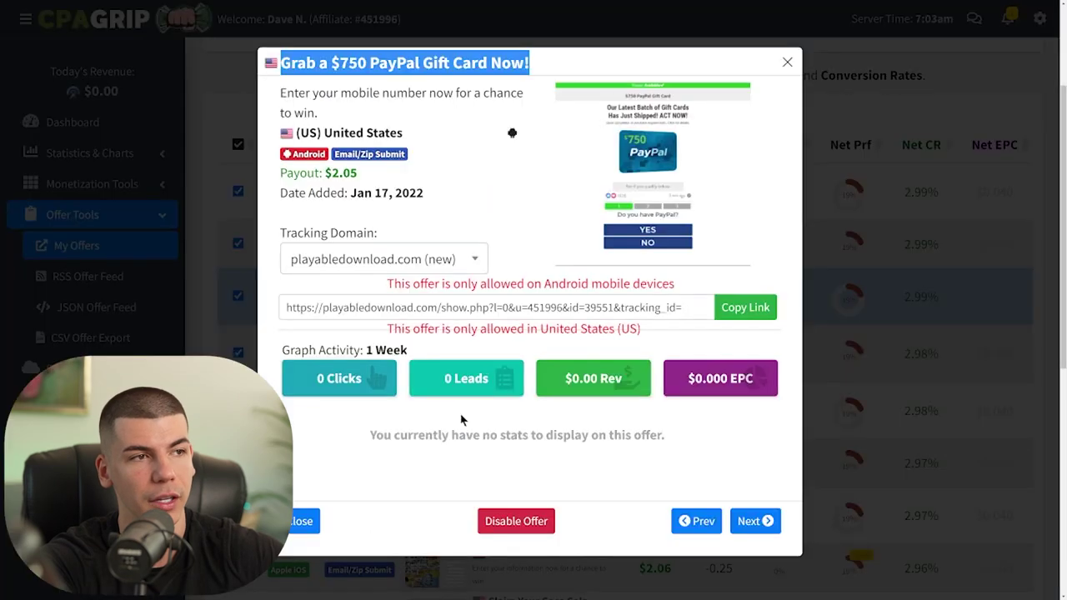
click(741, 308)
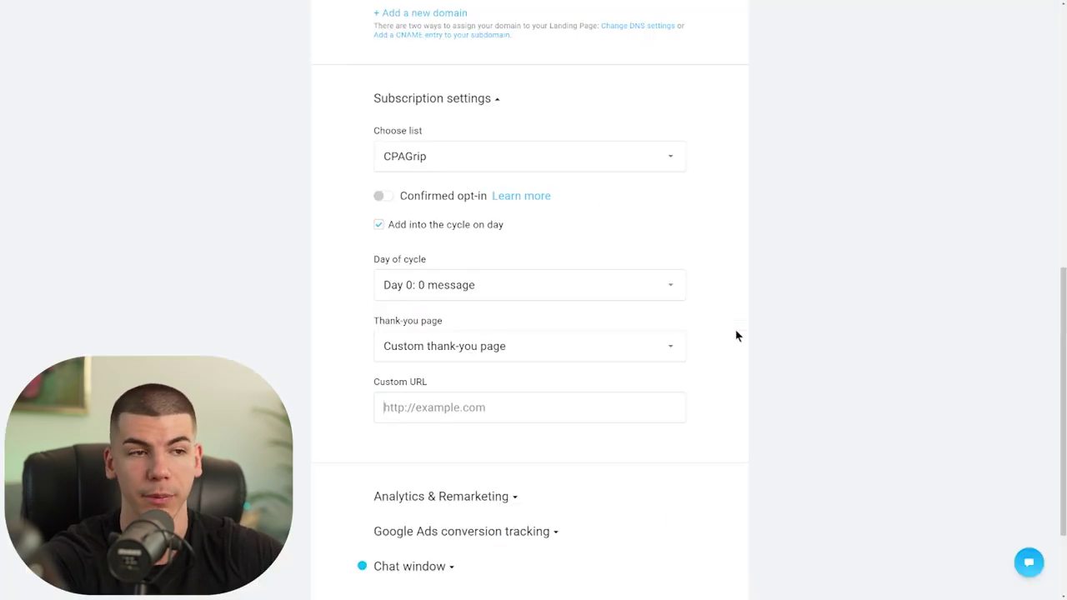
click(430, 409)
key(ctrl+v)
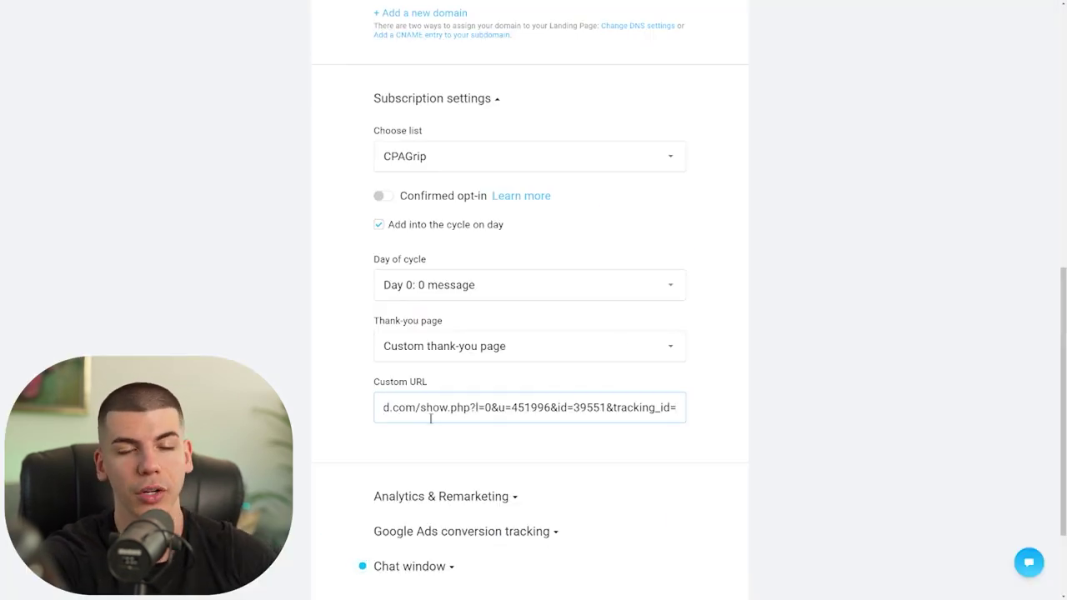
- Publish the landing page and open its published address in the browser
scroll(792, 400, down, 3)
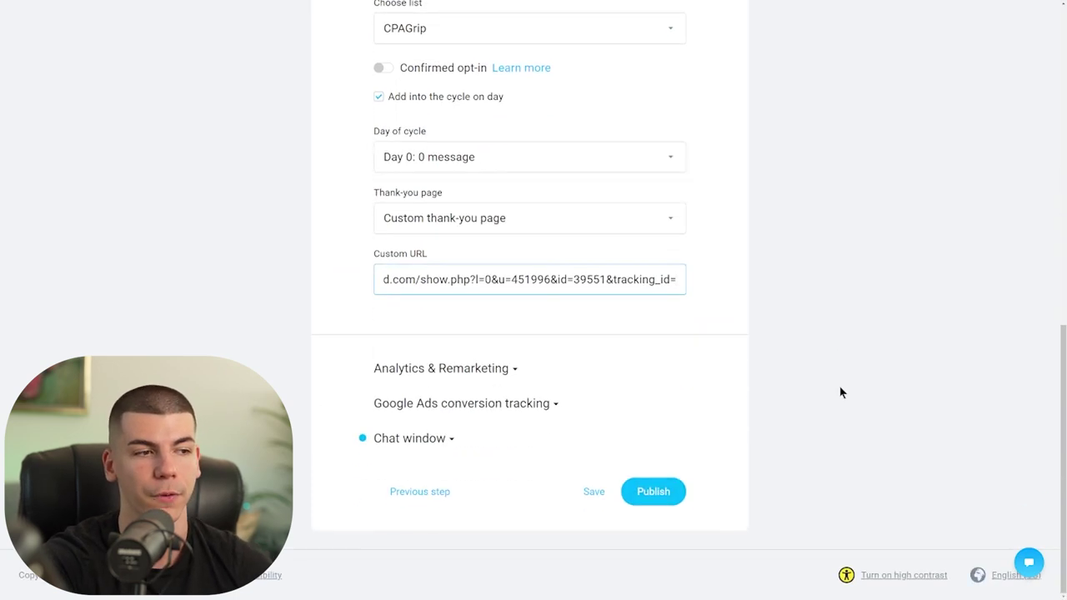
click(666, 490)
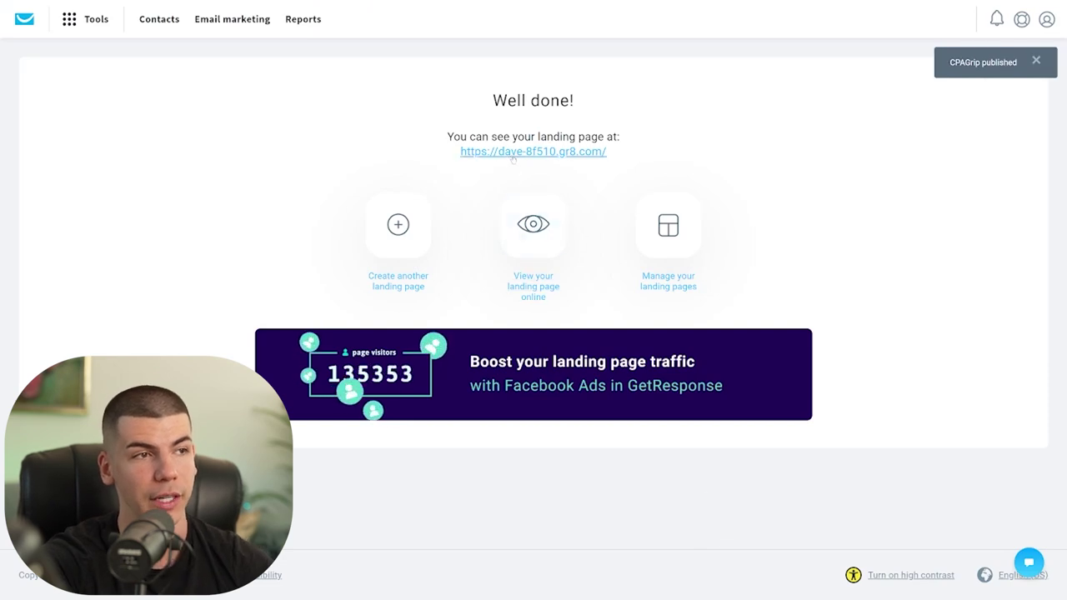
right_click(514, 154)
click(543, 214)
click(543, 154)
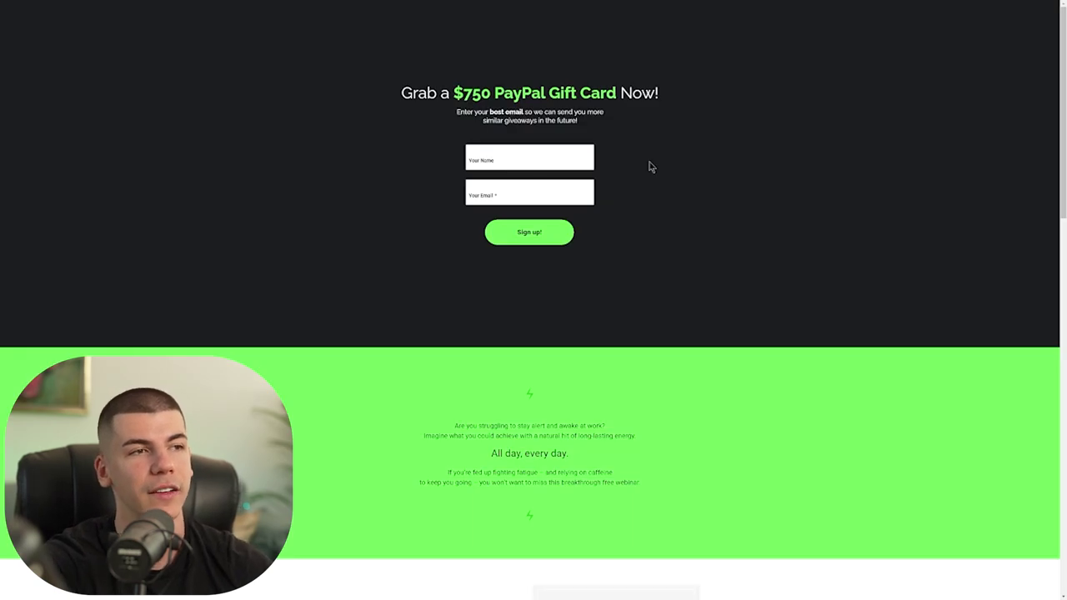
- Examine the headline and signup form of the published landing page at a larger size
key(ctrl+plus)
key(ctrl+plus)
key(ctrl+plus)
key(ctrl+plus)
drag(352, 163, 565, 162)
click(778, 158)
click(432, 160)
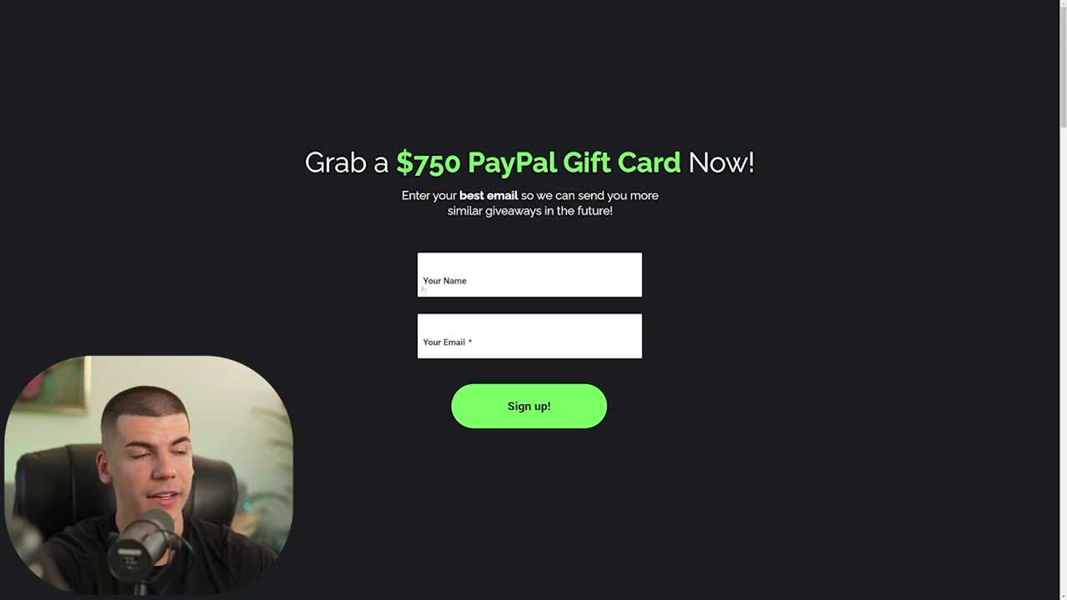
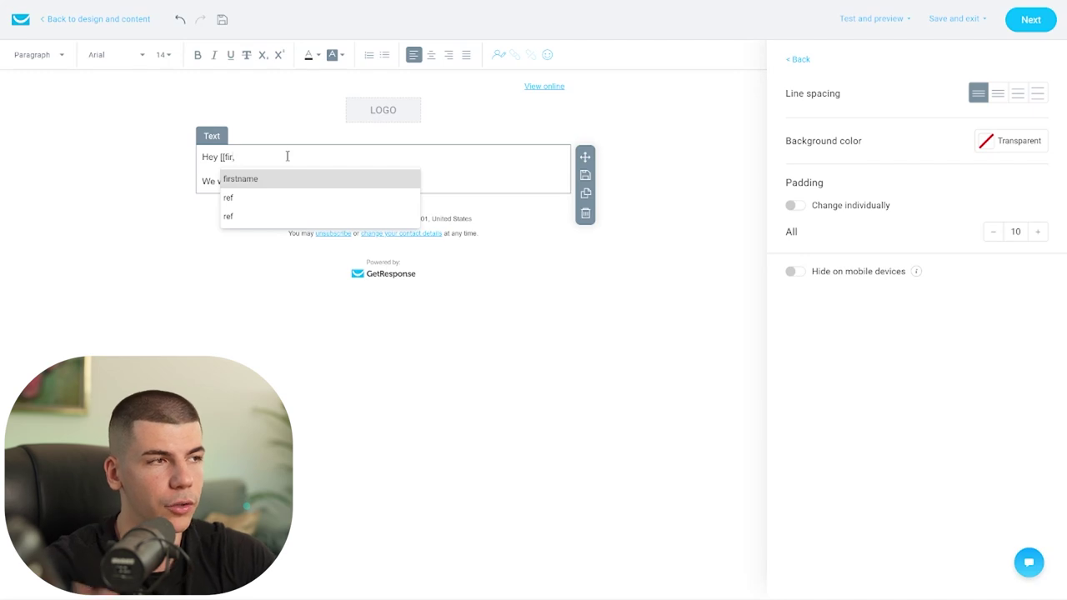
- Insert the firstname field after "Hey" and complete the sentence as "We would like to inform you that there are five new giveaways today!", followed by ">>"
click(299, 181)
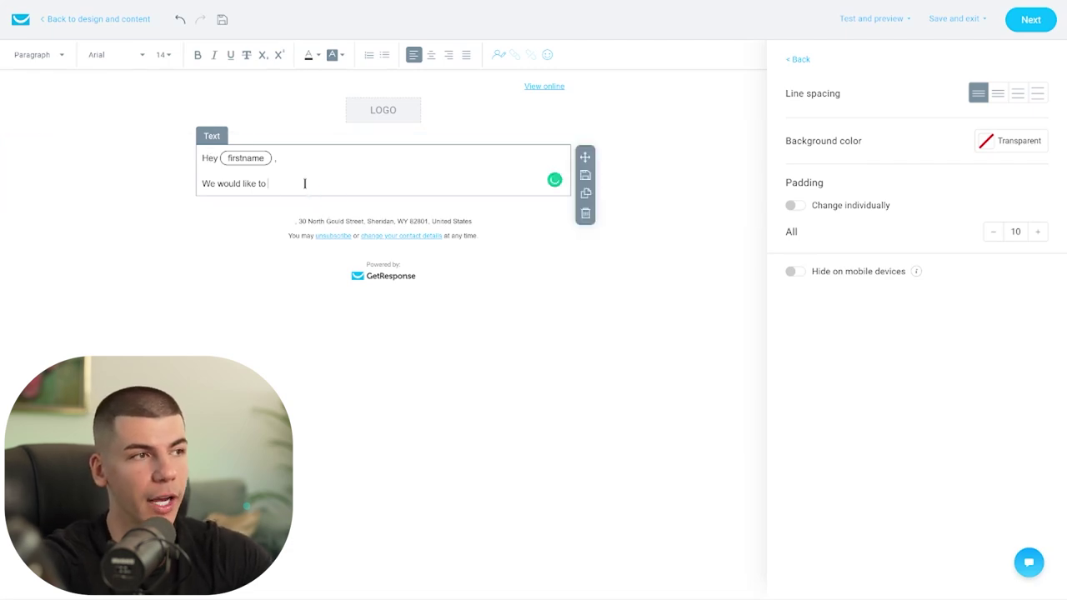
text(inform you that there are five new giveaways today! >>)
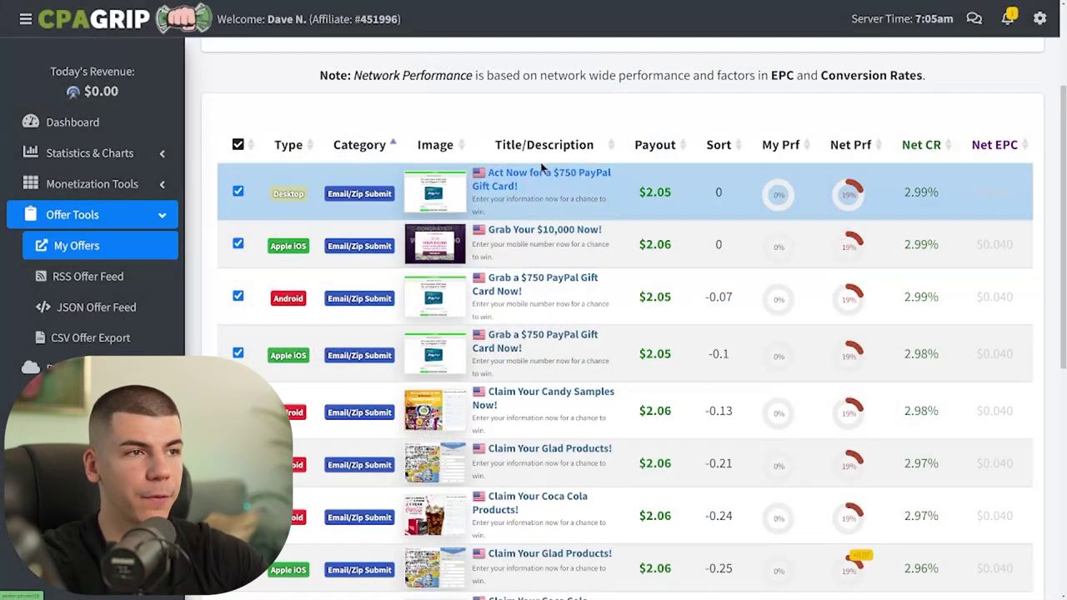
- Copy the title "Claim Your Coca Cola Products!" from the Android offer in CPAGrip for the email's first giveaway line
scroll(533, 334, down, 2)
click(534, 383)
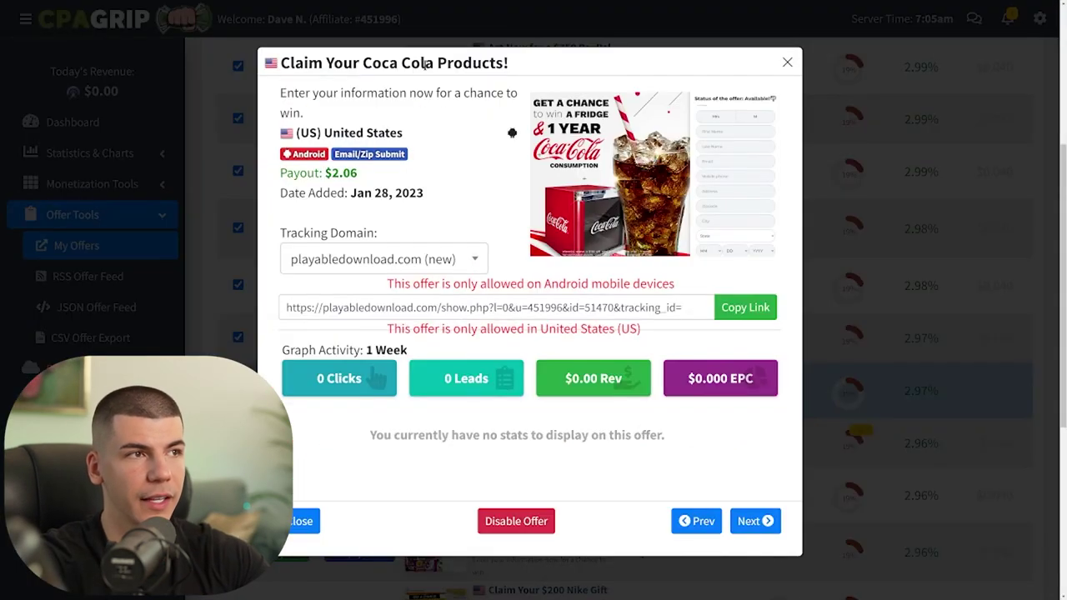
triple_click(425, 64)
drag(532, 65, 276, 73)
key(Escape)
- Copy the title "Claim Your $200 Nike Gift Card Now!" from its CPAGrip offer into the email as the second giveaway line
scroll(571, 385, down, 5)
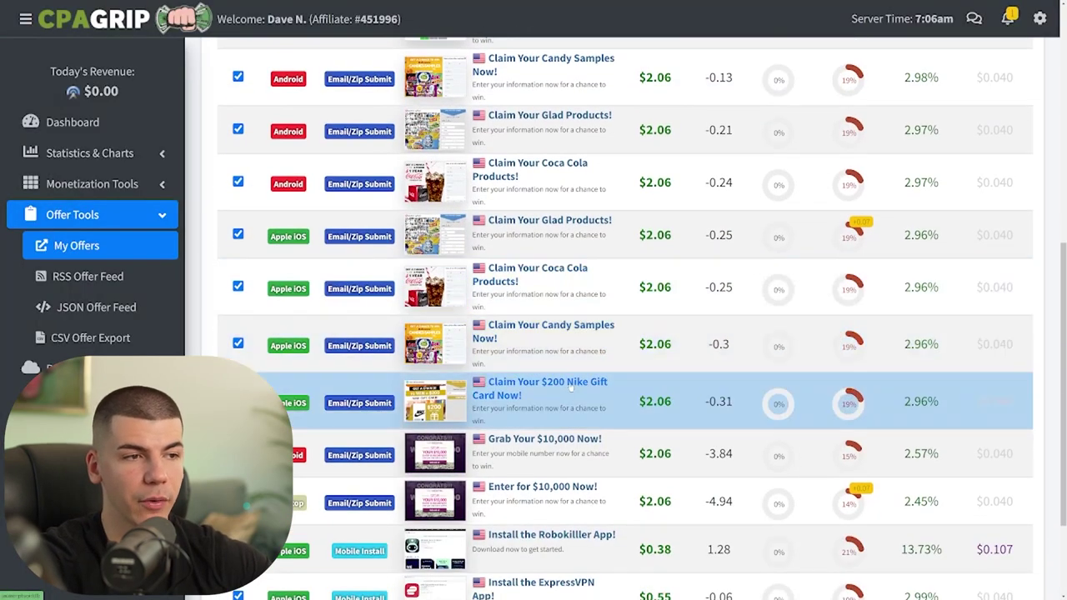
click(571, 385)
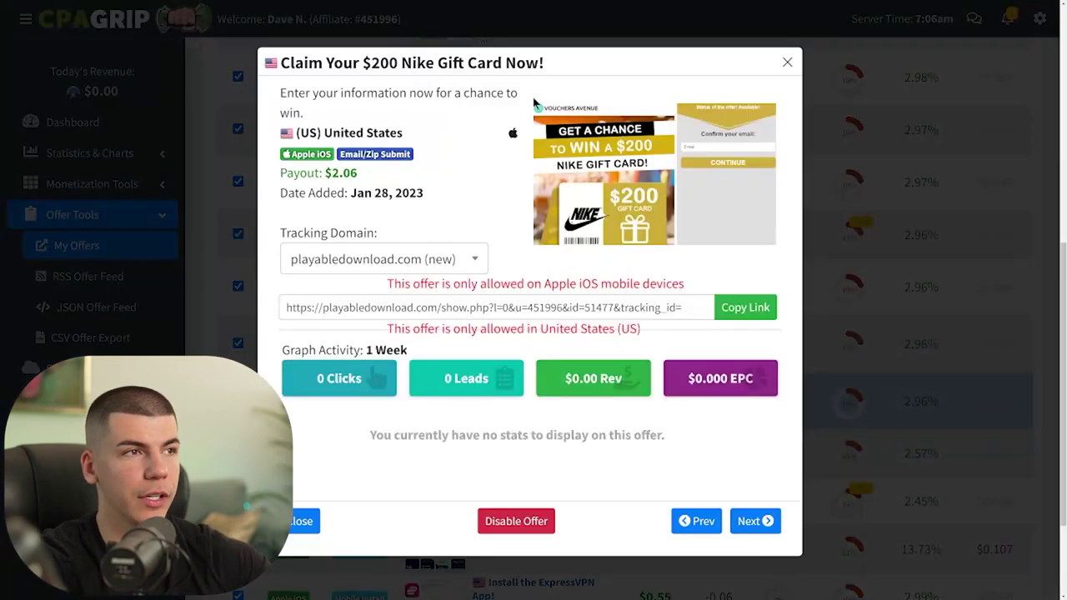
drag(573, 67, 291, 64)
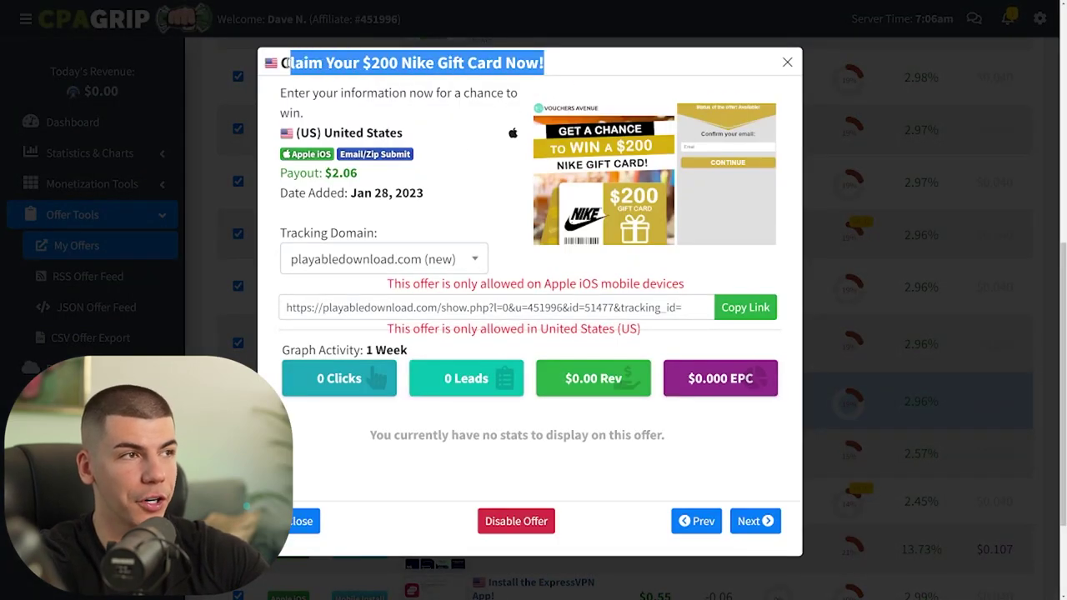
key(ctrl+Tab)
text(Claim Your $200 Nike Gift Card Now!)
key(ctrl+shift+Tab)
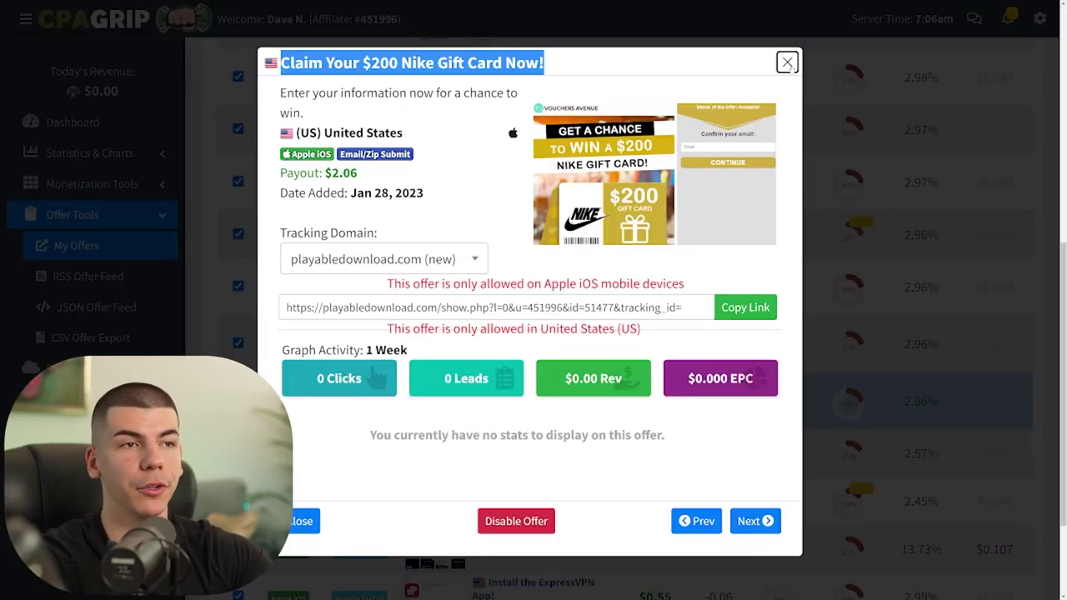
click(789, 62)
- Add the title of the CPAGrip offer "Act Now for a $750 PayPal Gift Card!" to the email's giveaway list
scroll(626, 375, down, 2)
scroll(542, 408, up, 5)
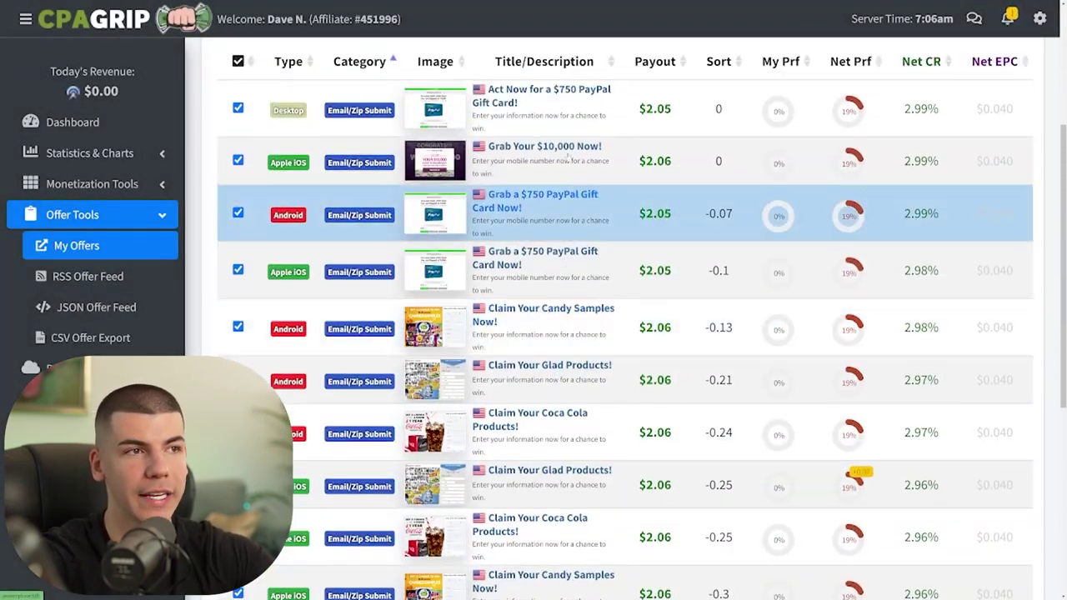
click(537, 100)
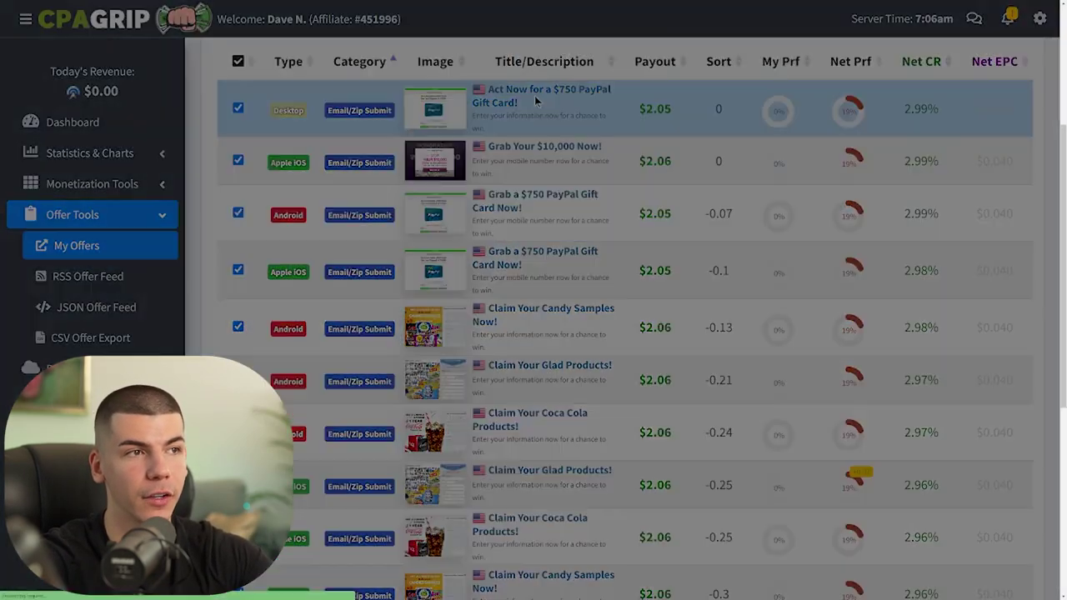
key(ctrl+Tab)
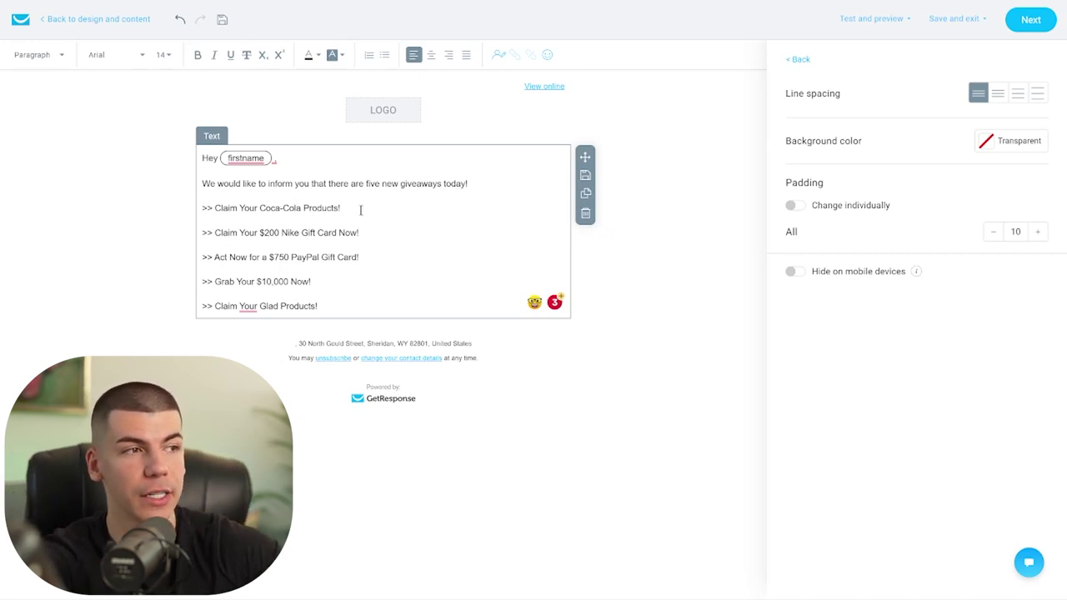
- Link the email's "Claim Your Coca-Cola Products!" line to the Android Coca Cola offer's CPAGrip URL and make it bold
drag(340, 210, 201, 212)
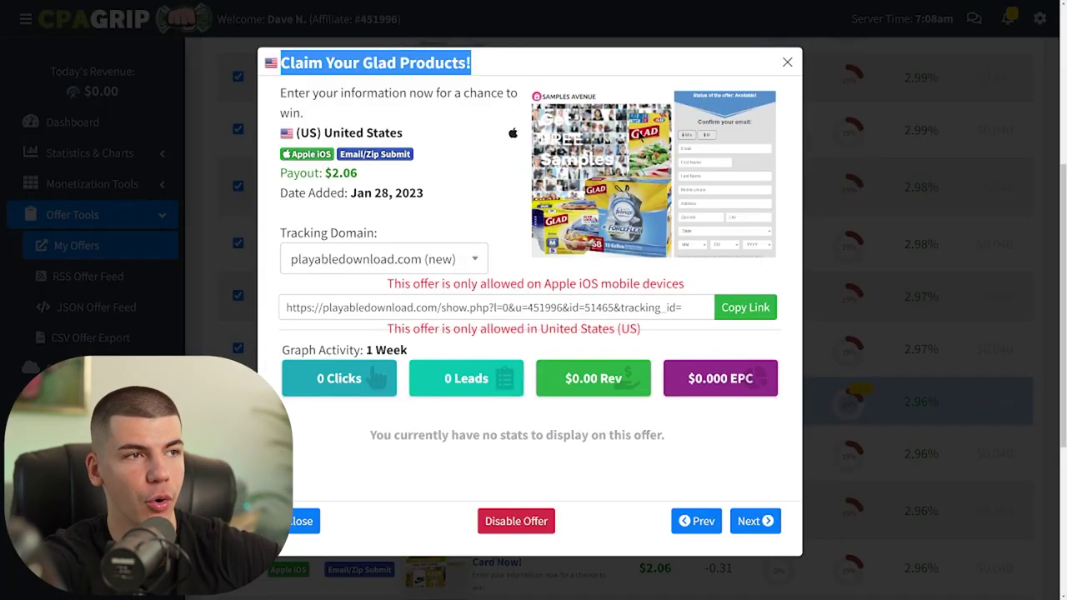
click(785, 62)
scroll(554, 364, up, 3)
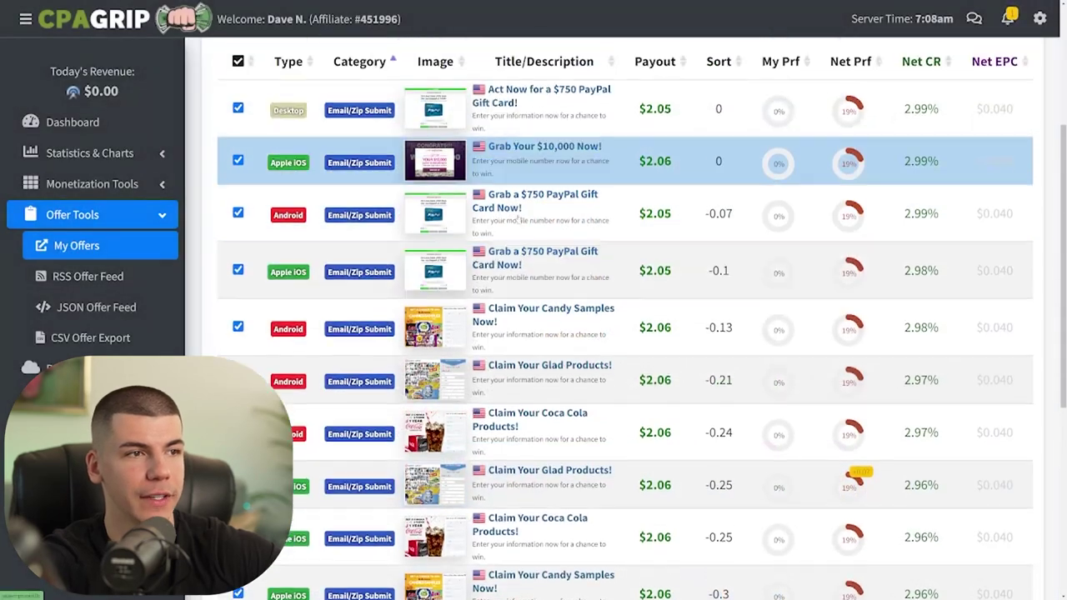
click(504, 417)
click(738, 308)
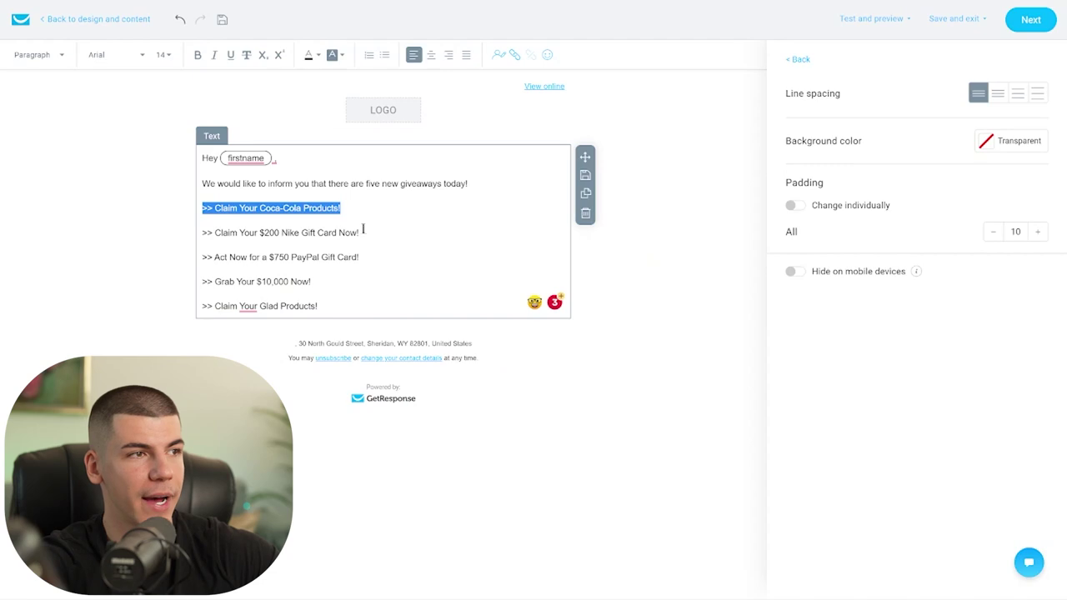
click(514, 55)
key(ctrl+v)
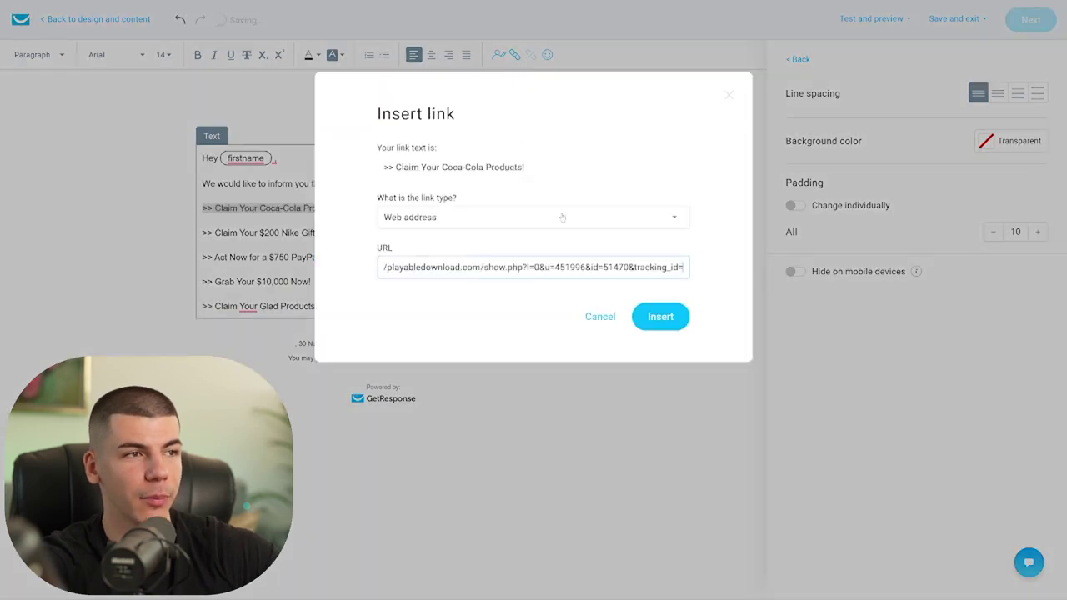
click(657, 317)
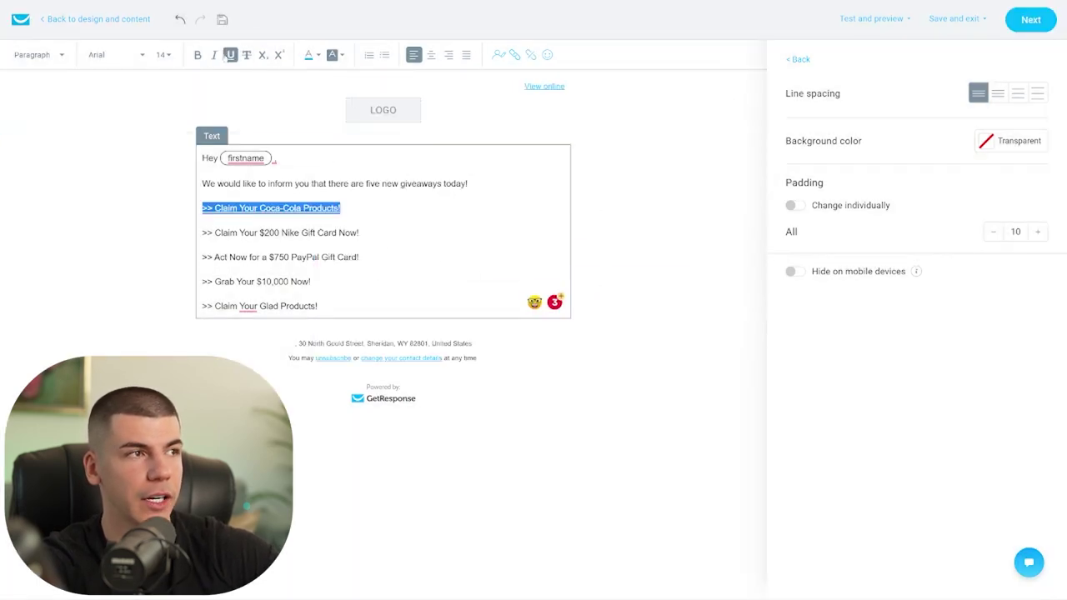
click(197, 55)
- Link the email's "Claim Your $200 Nike Gift Card Now!" line to the matching Apple iOS offer's CPAGrip URL
drag(381, 232, 201, 236)
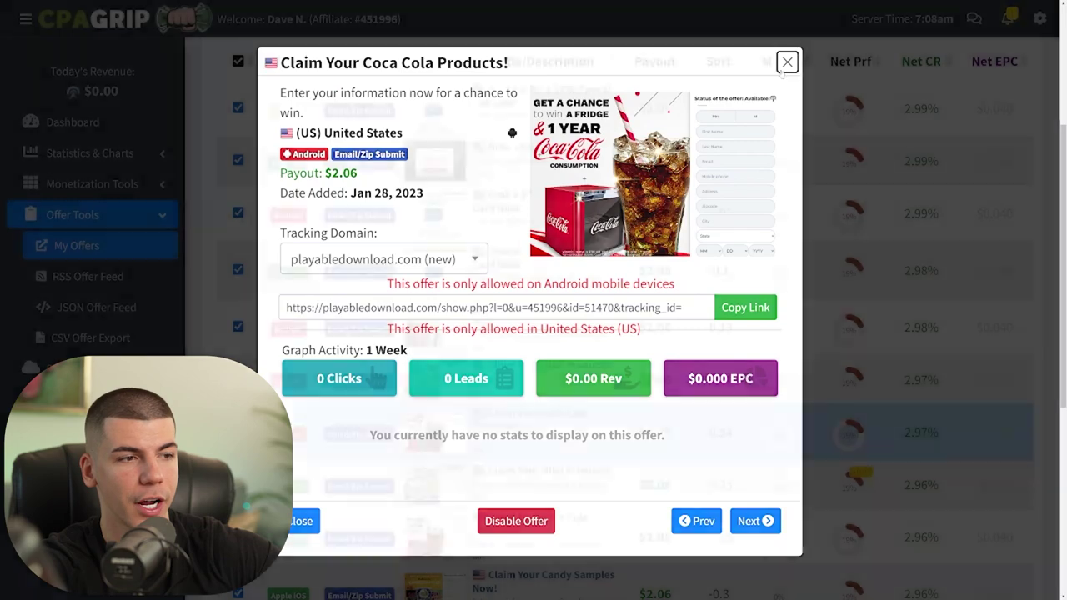
click(787, 62)
scroll(692, 325, down, 5)
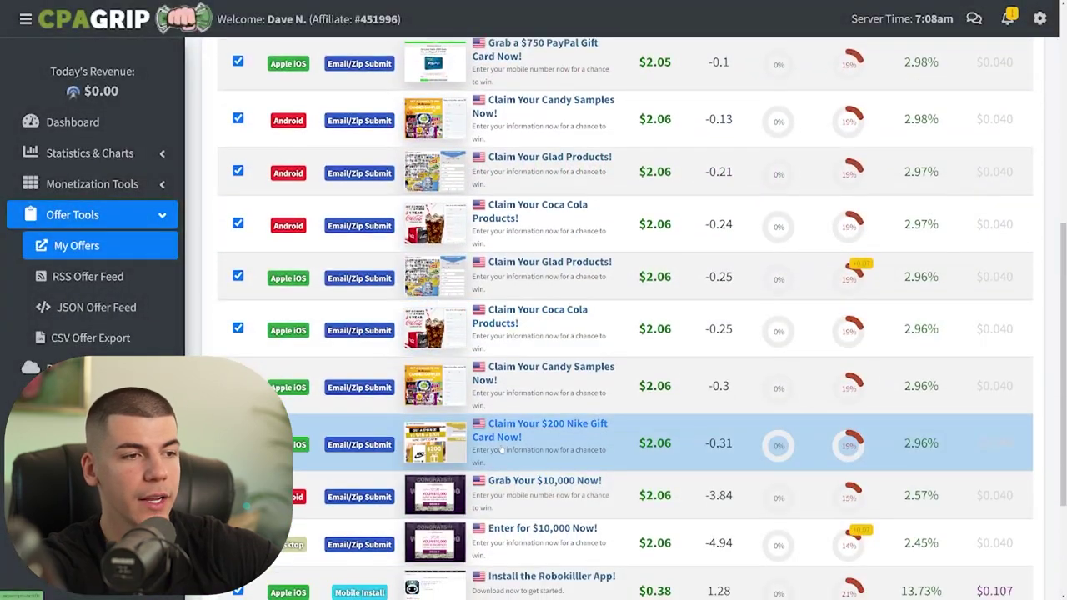
click(500, 445)
click(742, 307)
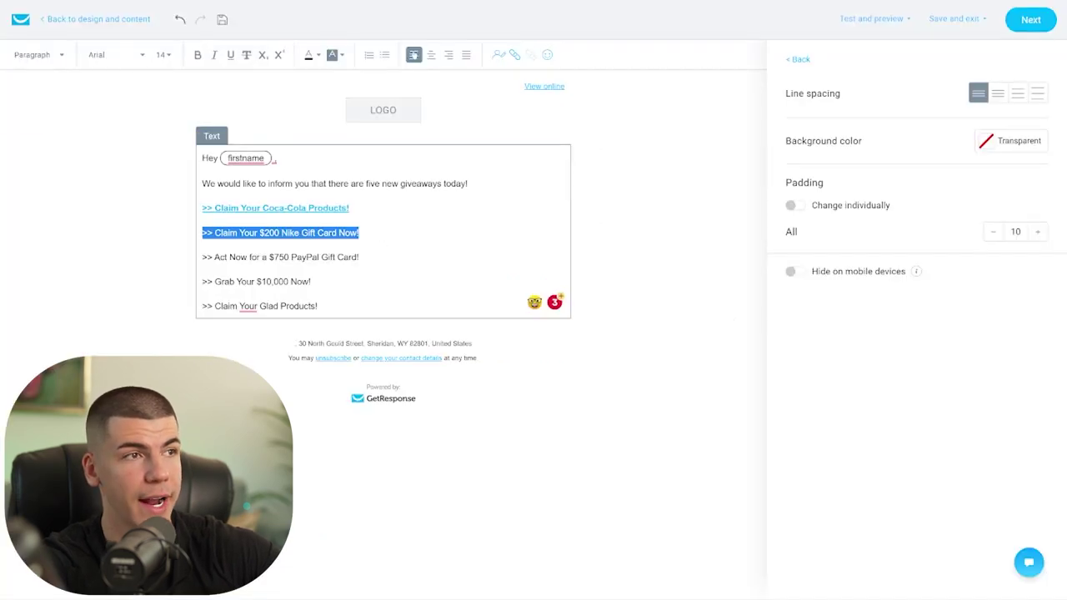
click(514, 55)
key(ctrl+v)
click(659, 314)
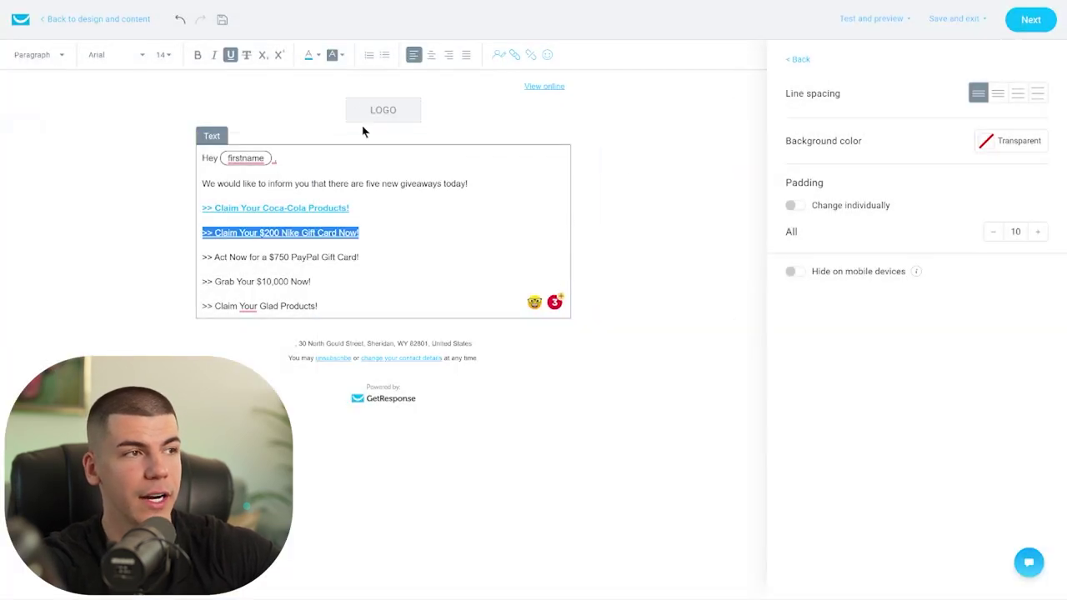
- Link the email's $750 PayPal Gift Card line to the URL of CPAGrip's Android offer "Grab a $750 PayPal Gift Card Now!"
drag(372, 258, 202, 258)
key(alt+Tab)
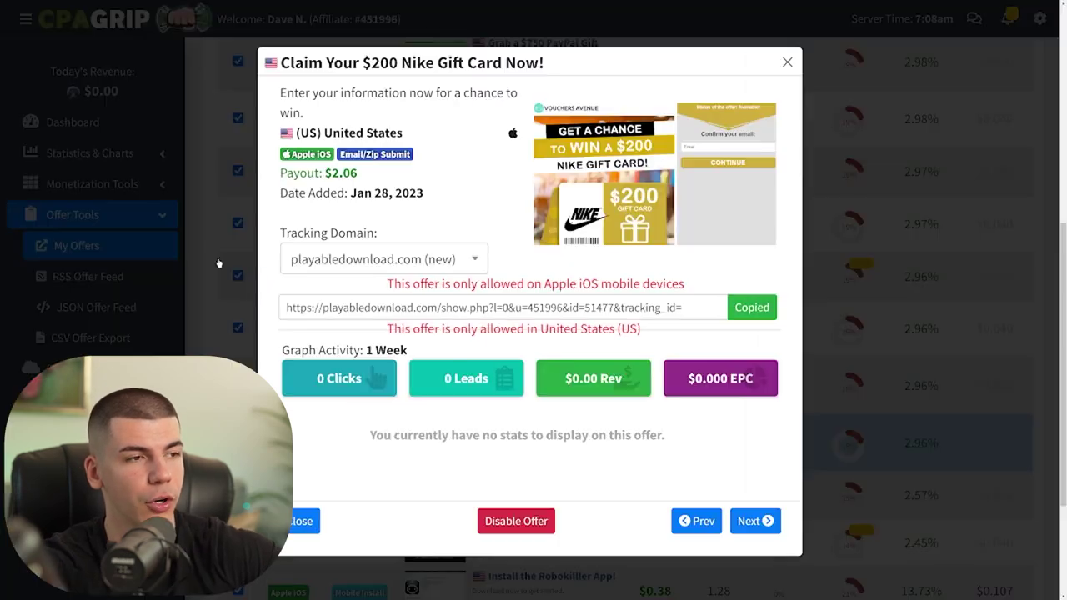
click(787, 62)
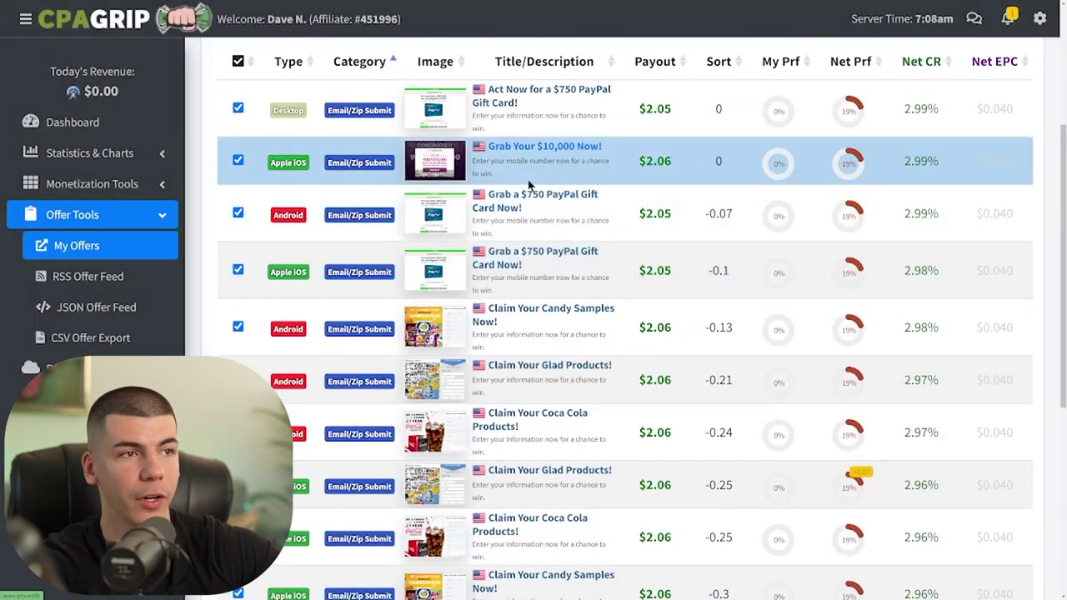
click(523, 200)
click(745, 305)
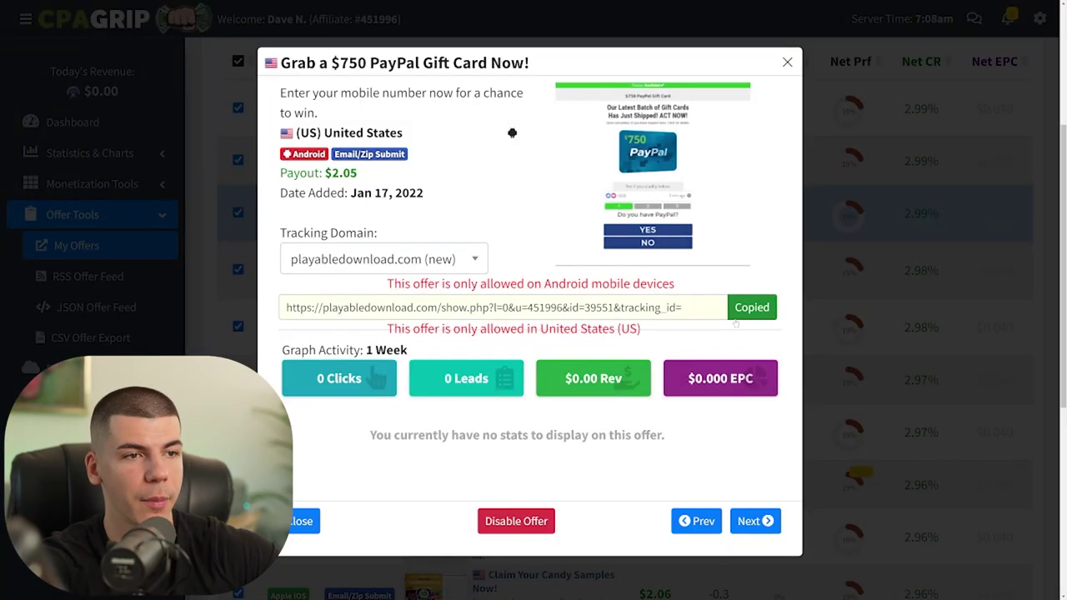
key(alt+Tab)
click(514, 55)
key(ctrl+v)
click(659, 314)
click(338, 283)
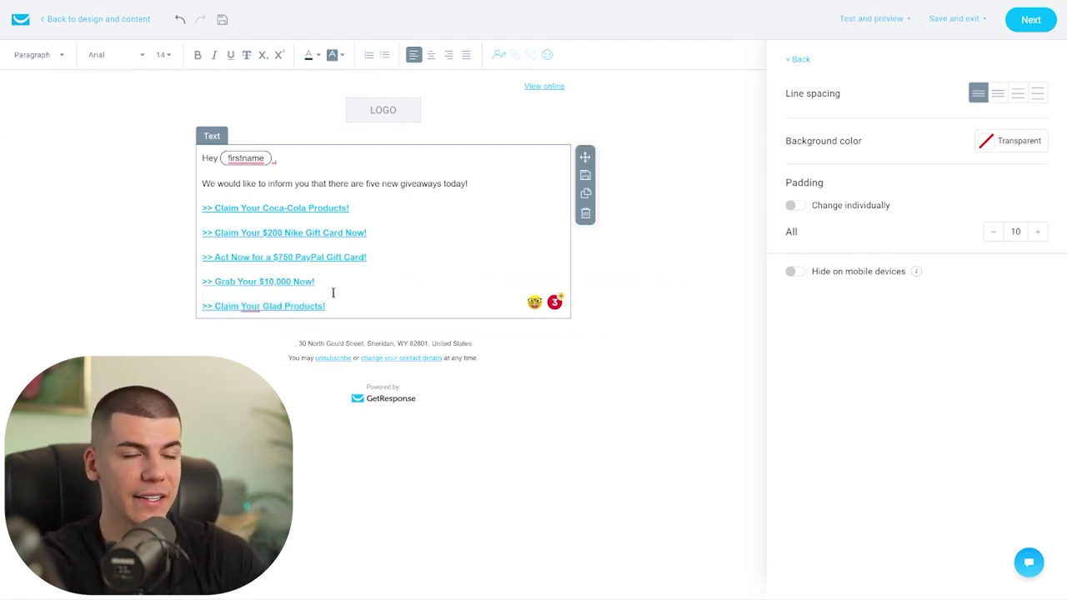
- Finish the email design, set the autoresponder to go out on day 1, and publish it
click(1026, 20)
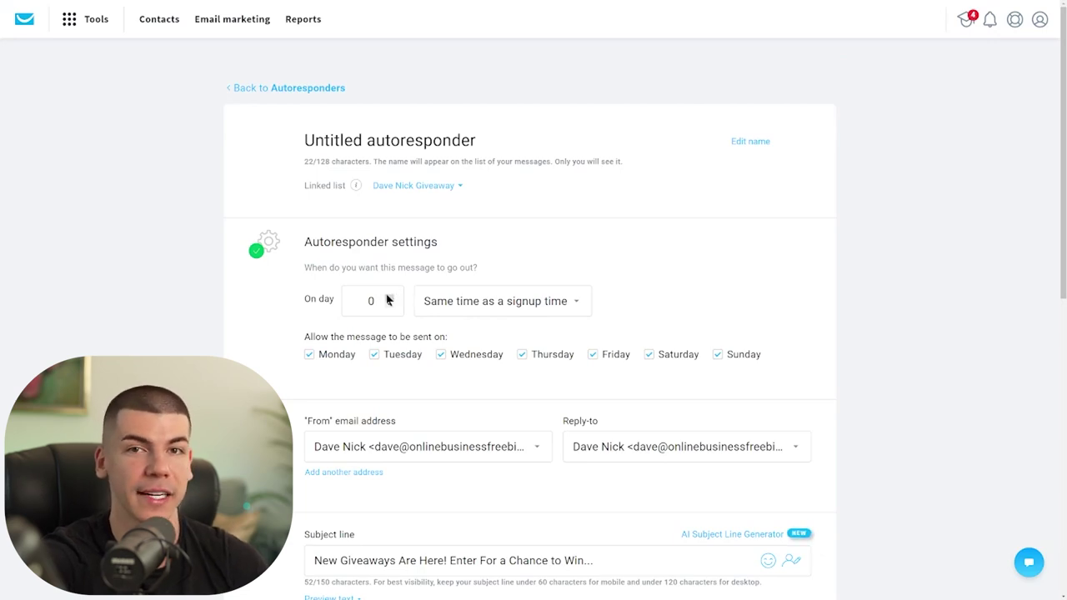
click(386, 297)
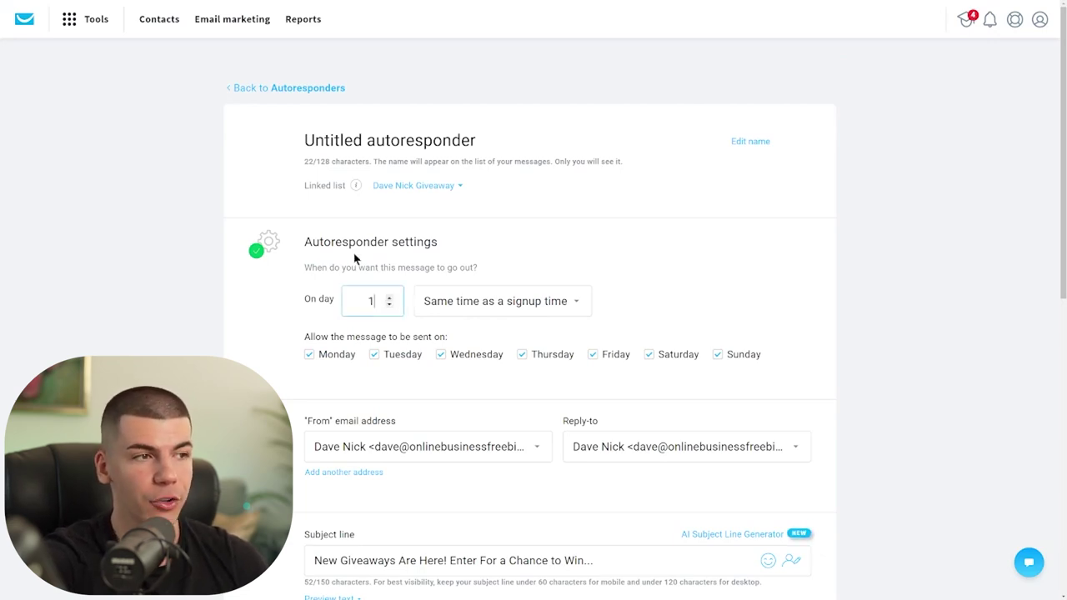
scroll(282, 360, down, 1)
scroll(288, 357, down, 5)
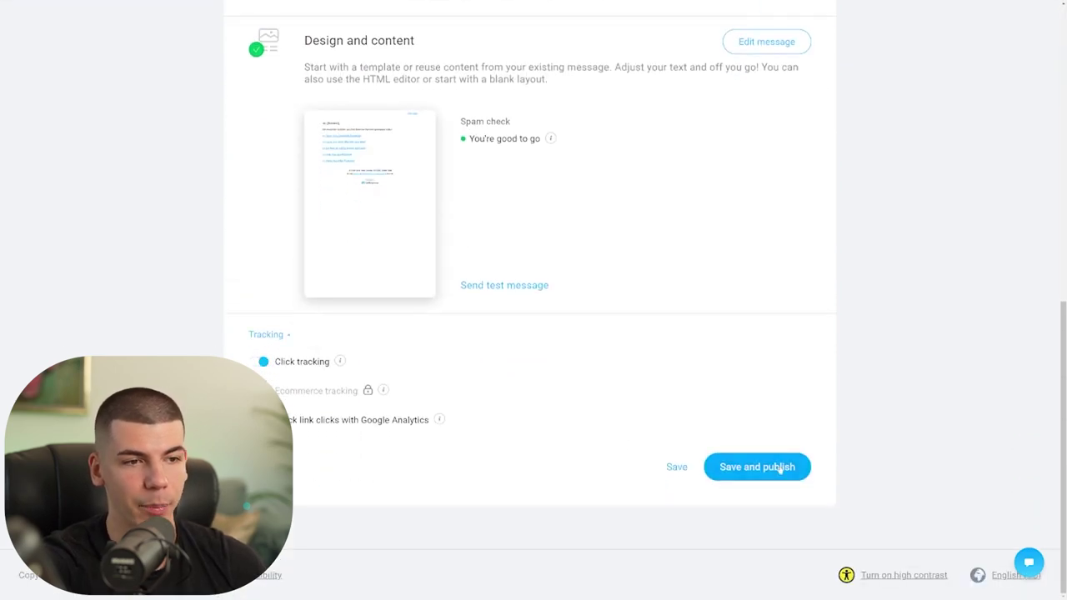
click(780, 470)
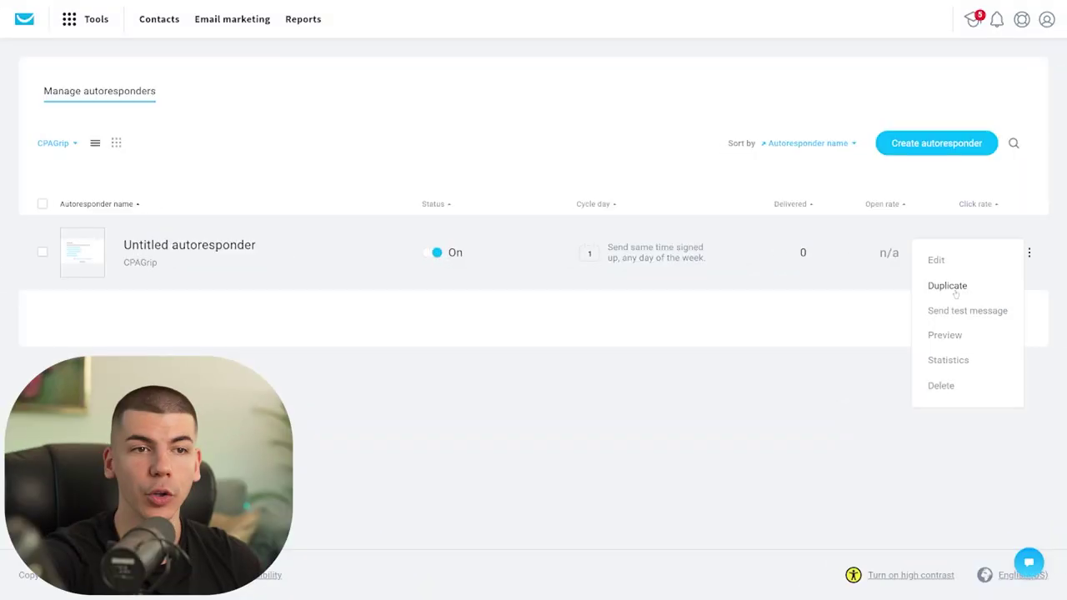
- Duplicate the day 1 autoresponder, set the copy to go out on day 2, and publish it
click(955, 292)
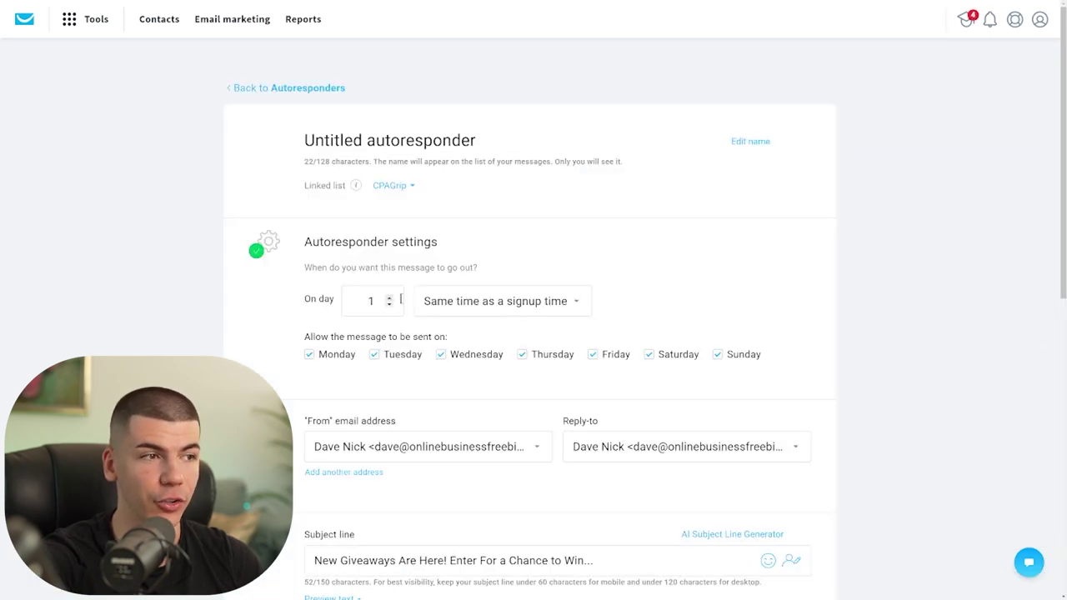
click(388, 297)
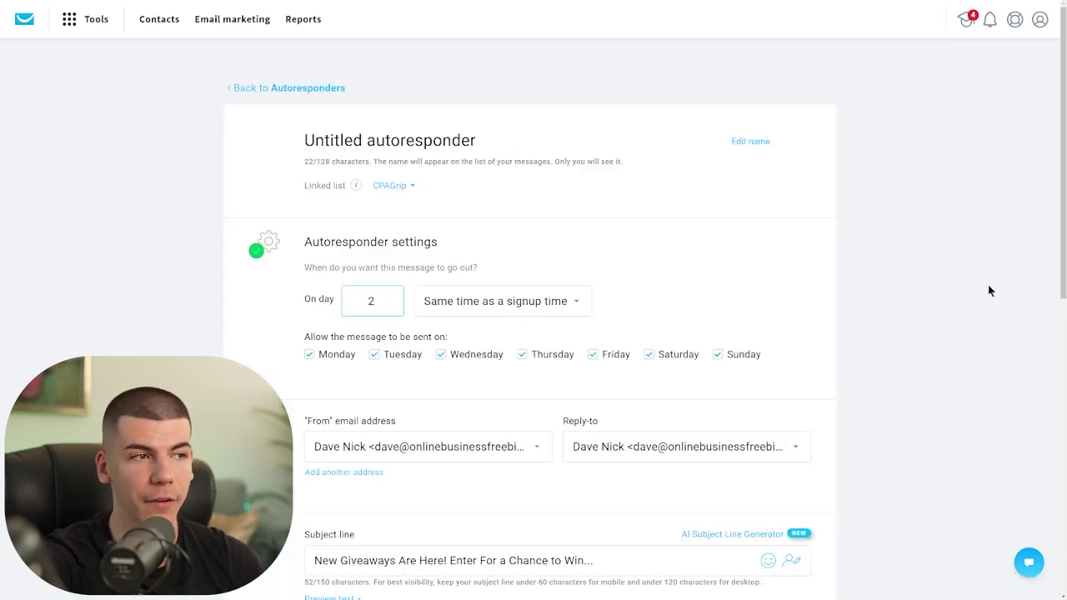
scroll(991, 290, down, 7)
click(754, 463)
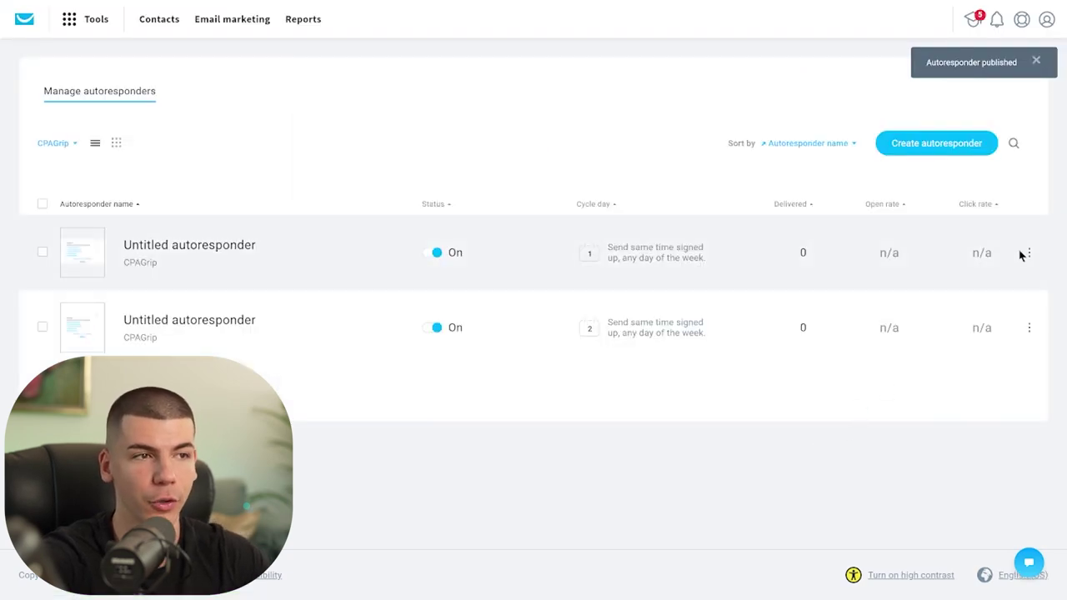
- Duplicate the day 2 autoresponder, set the copy to go out on day 3, and publish it
click(1029, 328)
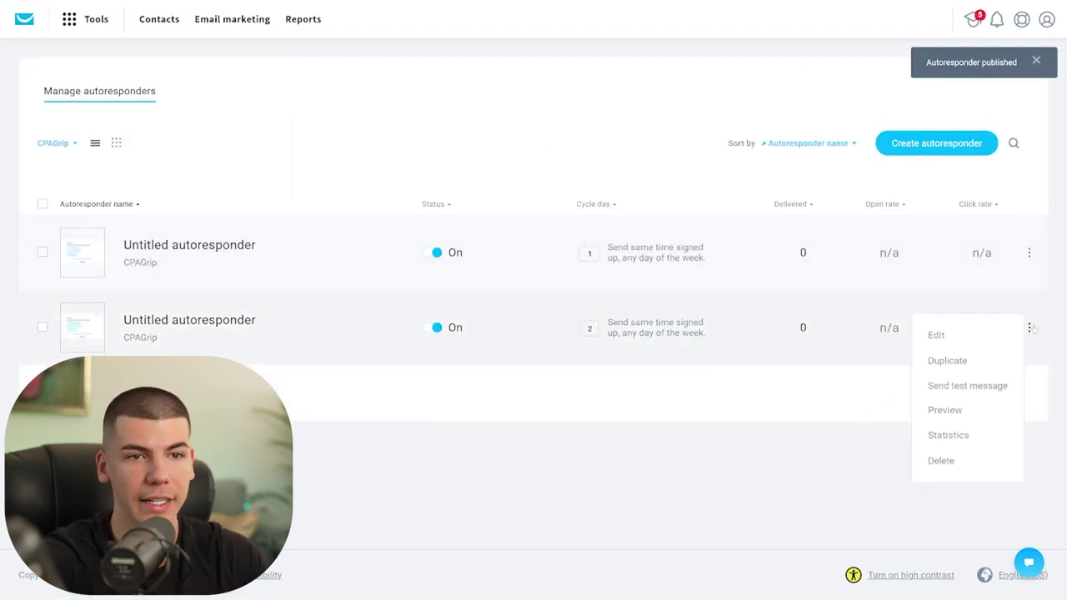
click(956, 363)
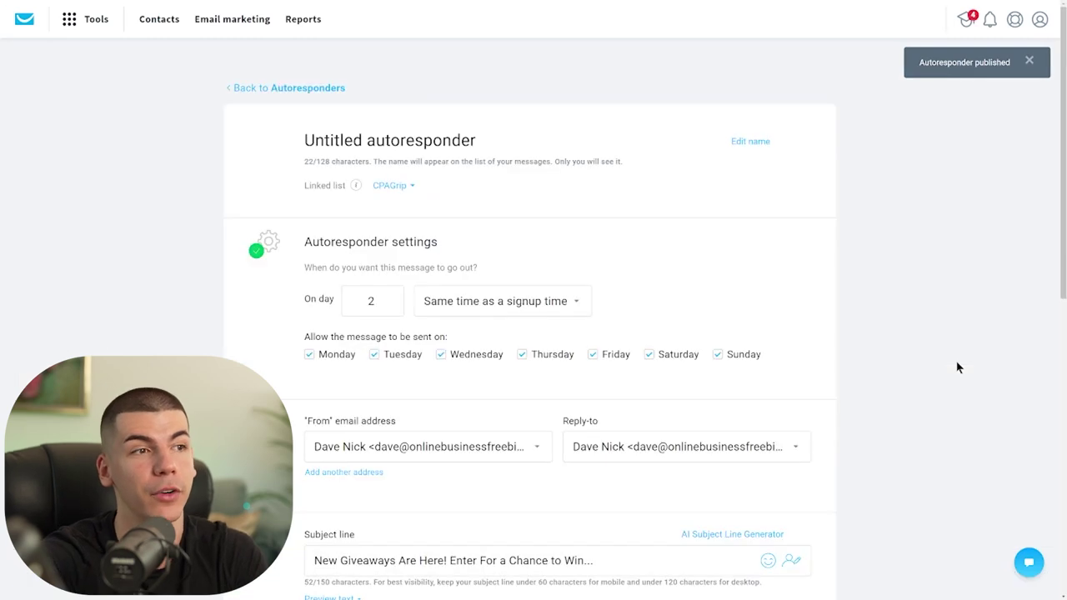
click(391, 297)
scroll(986, 276, down, 7)
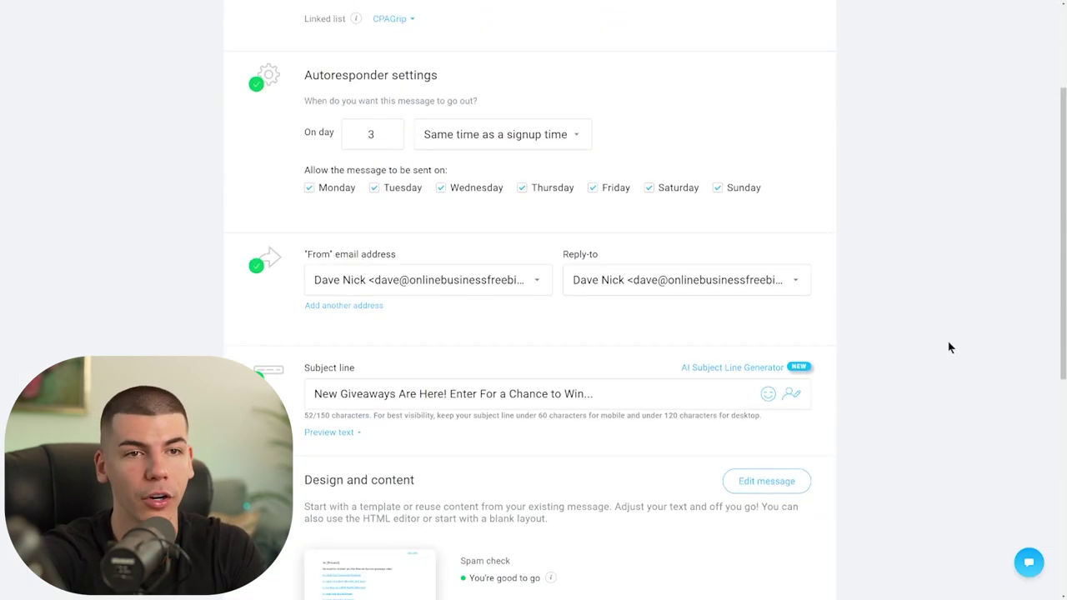
click(765, 469)
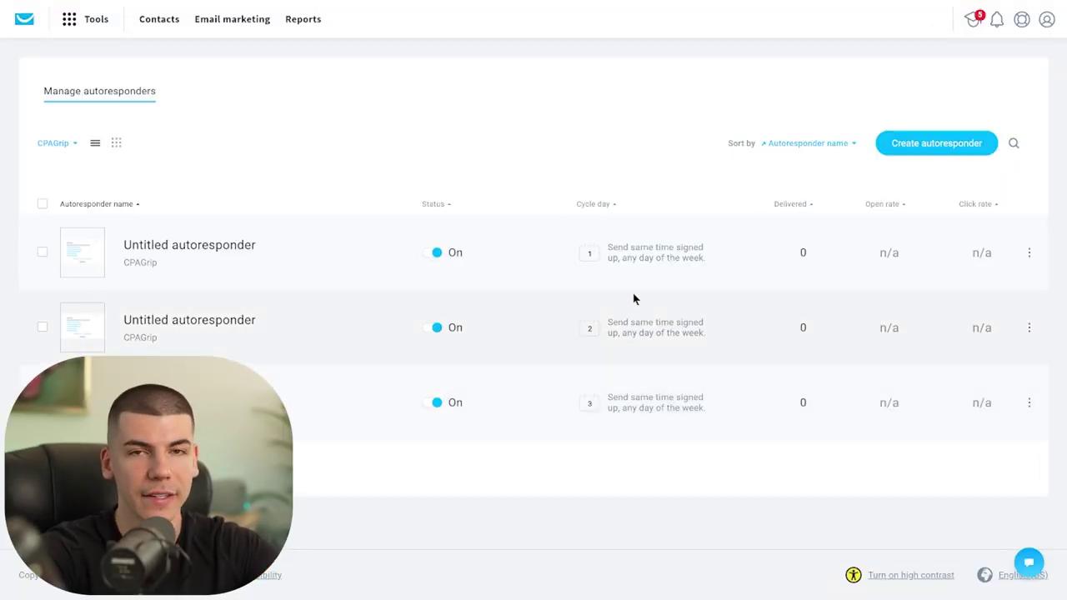
- Adjust the sending day of a further autoresponder in the giveaway sequence and publish it
click(633, 298)
click(390, 300)
scroll(906, 415, down, 15)
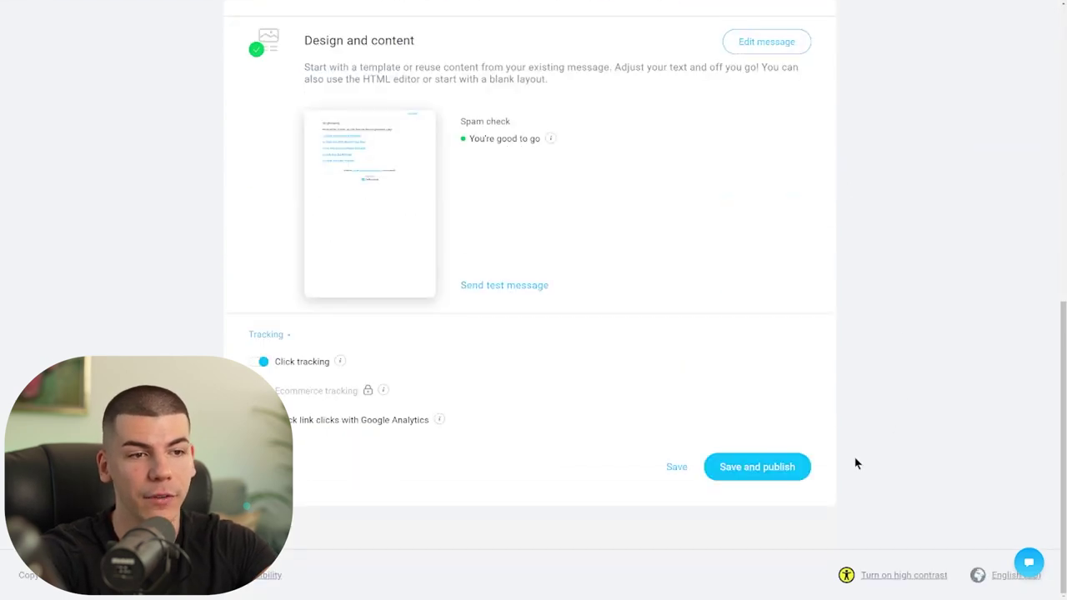
click(757, 465)
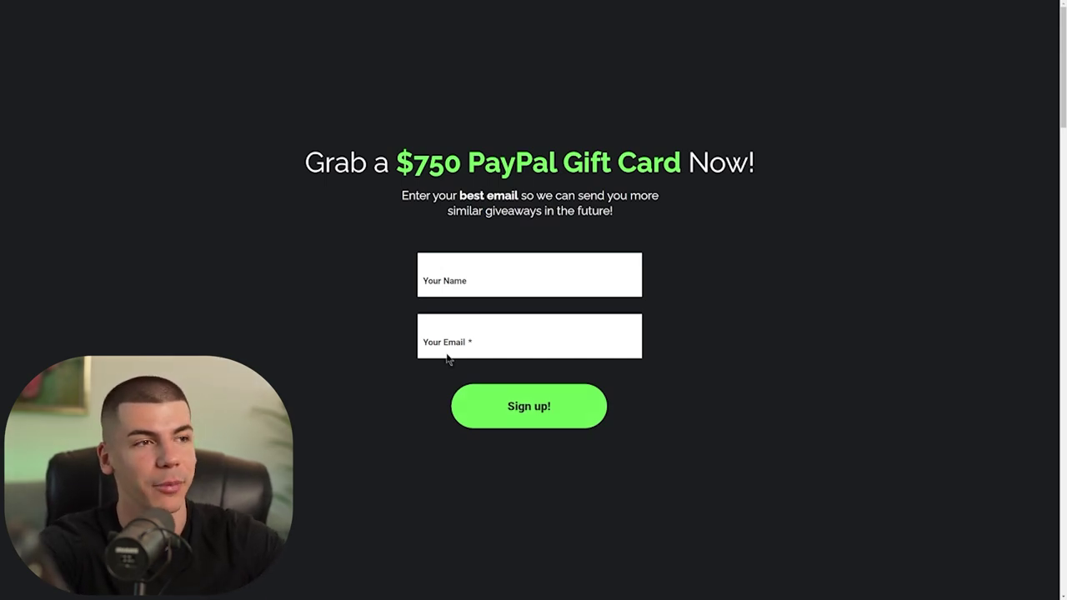
drag(268, 168, 765, 163)
click(710, 143)
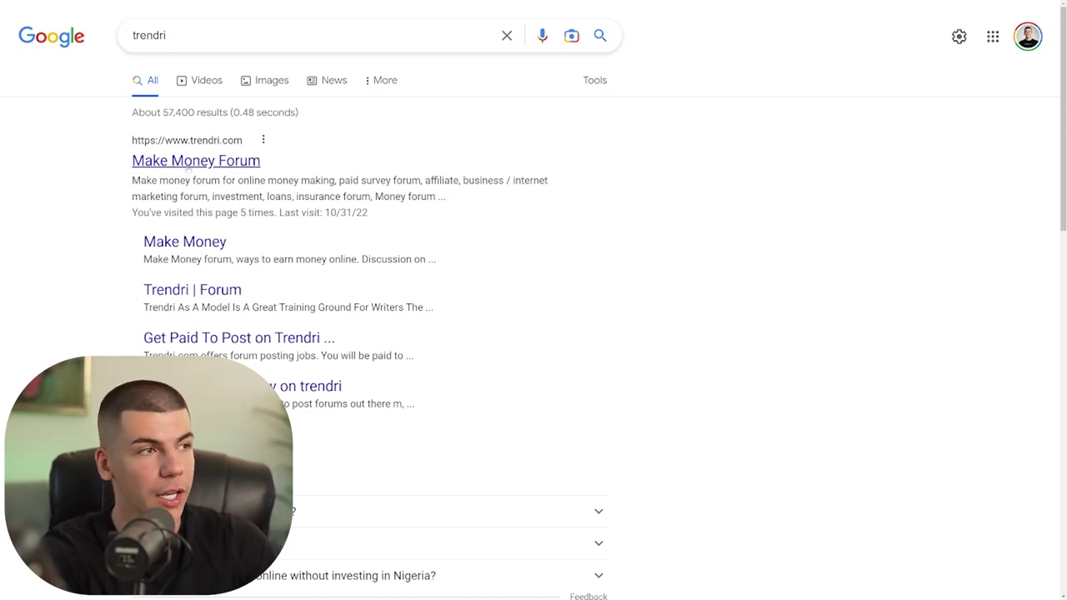
- Open the Trendri Make Money Forum from the Google results, complete the human verification, and dismiss the ad-blocker notice
click(189, 167)
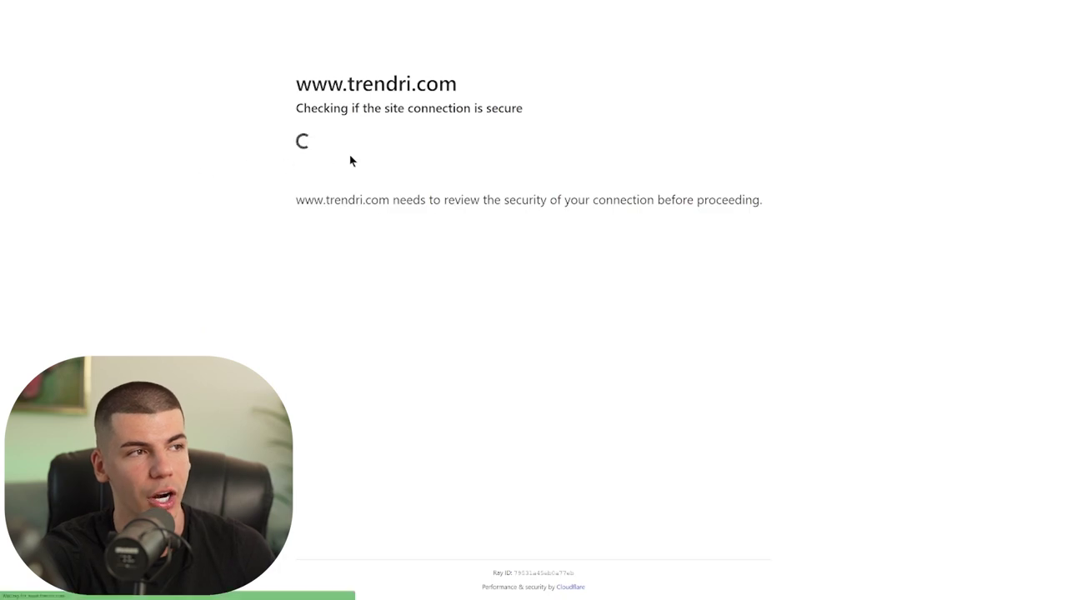
click(315, 153)
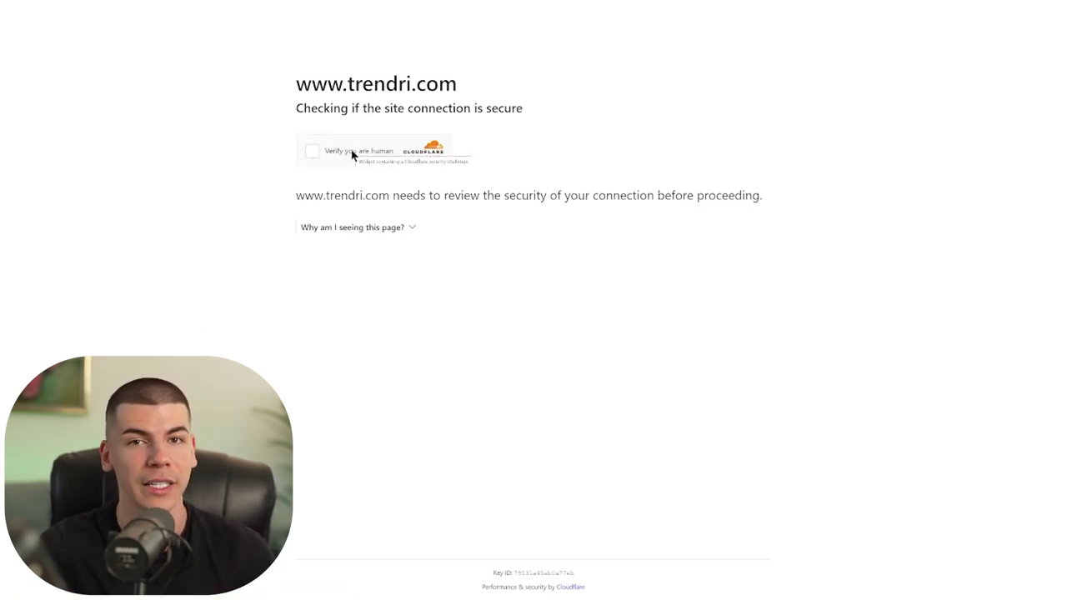
click(307, 151)
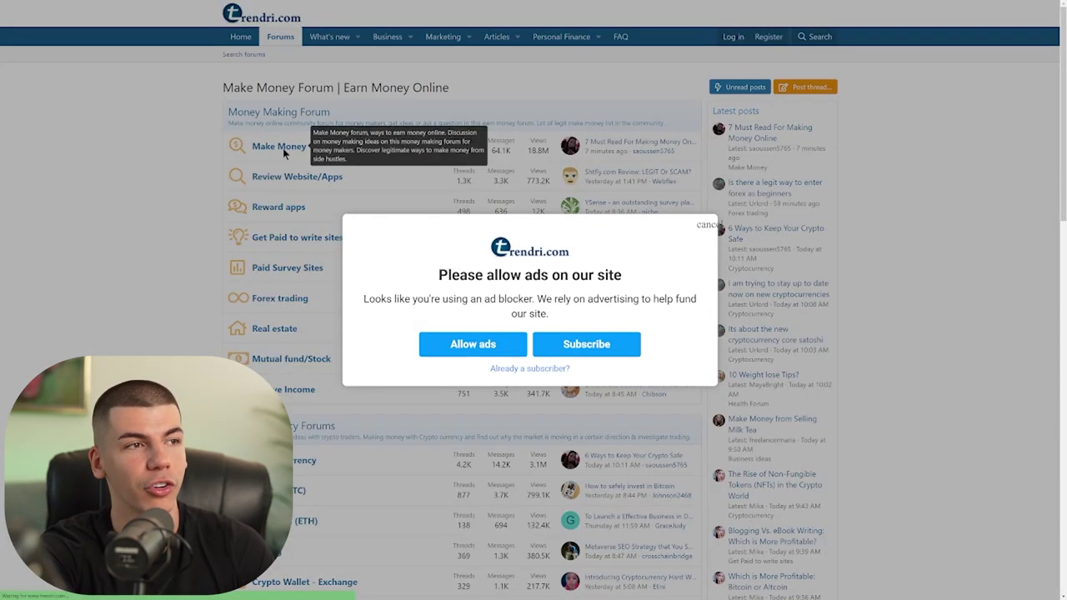
click(707, 225)
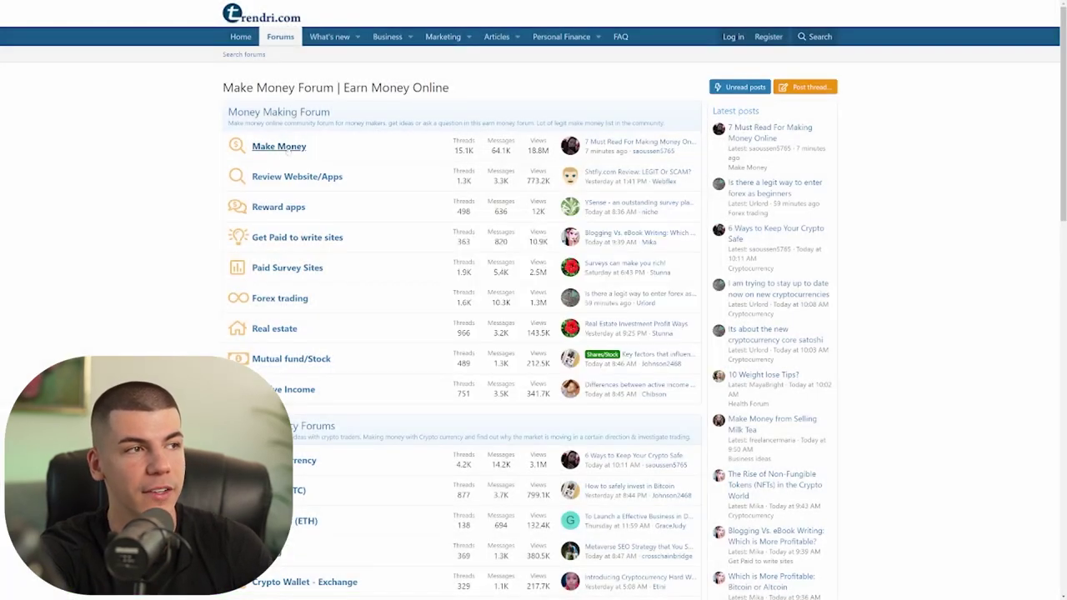
- Start a new thread in Trendri's Make Money forum section
click(286, 149)
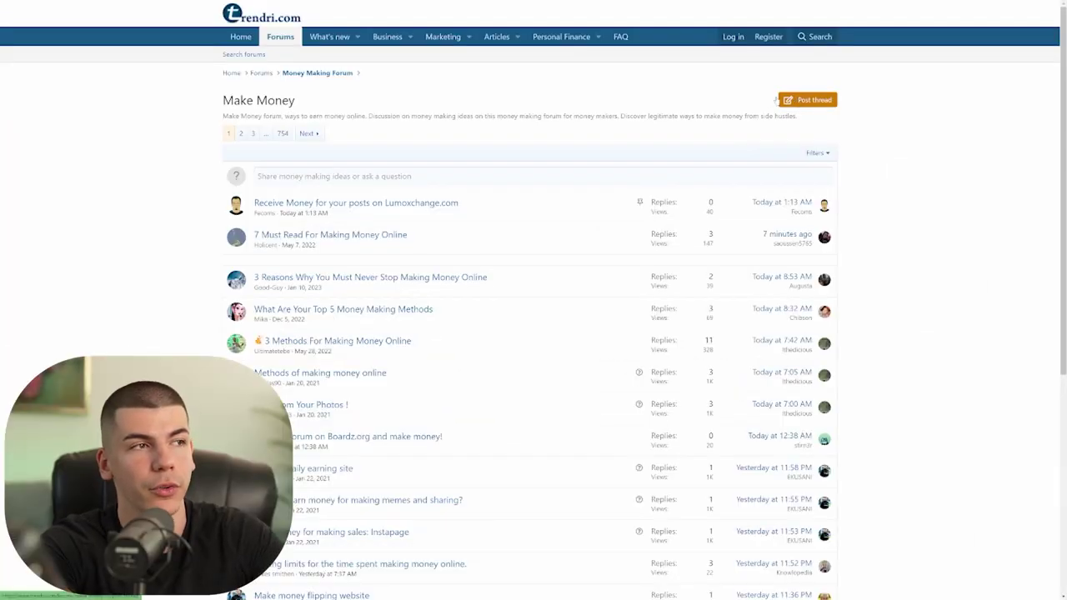
click(783, 100)
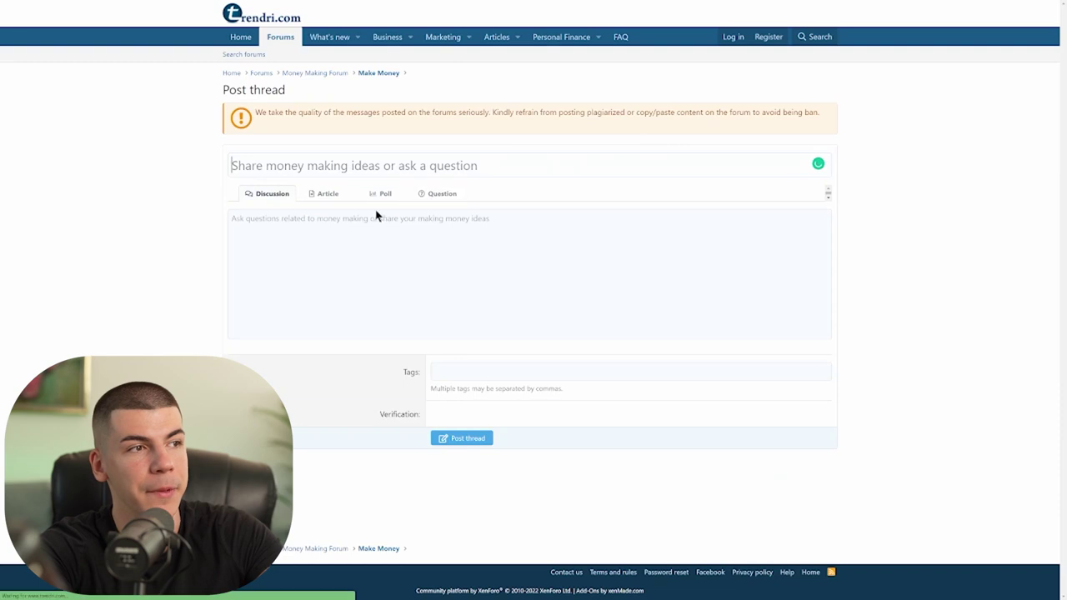